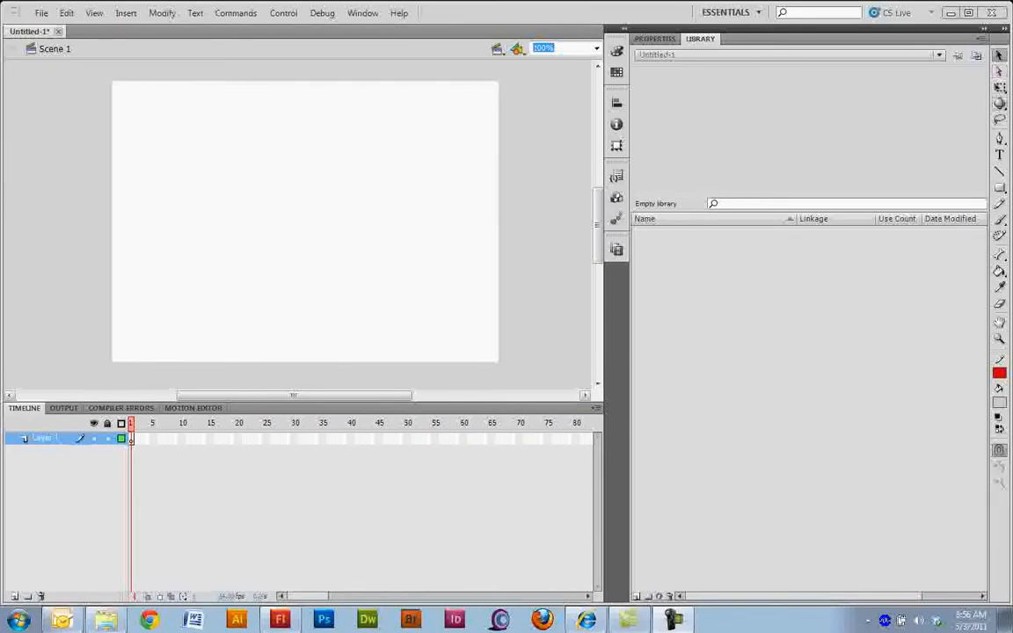
Step: Draw a horizontal line near the stage's top, a diagonal line across the middle and a horizontal line near the bottom
key("n")
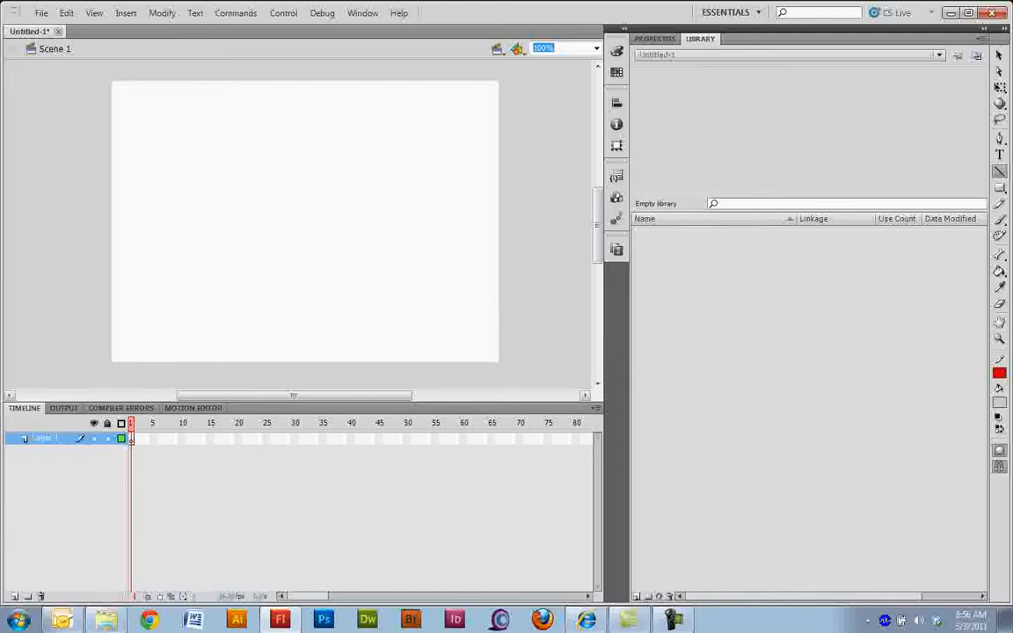
left_click_drag(149, 108, 456, 108)
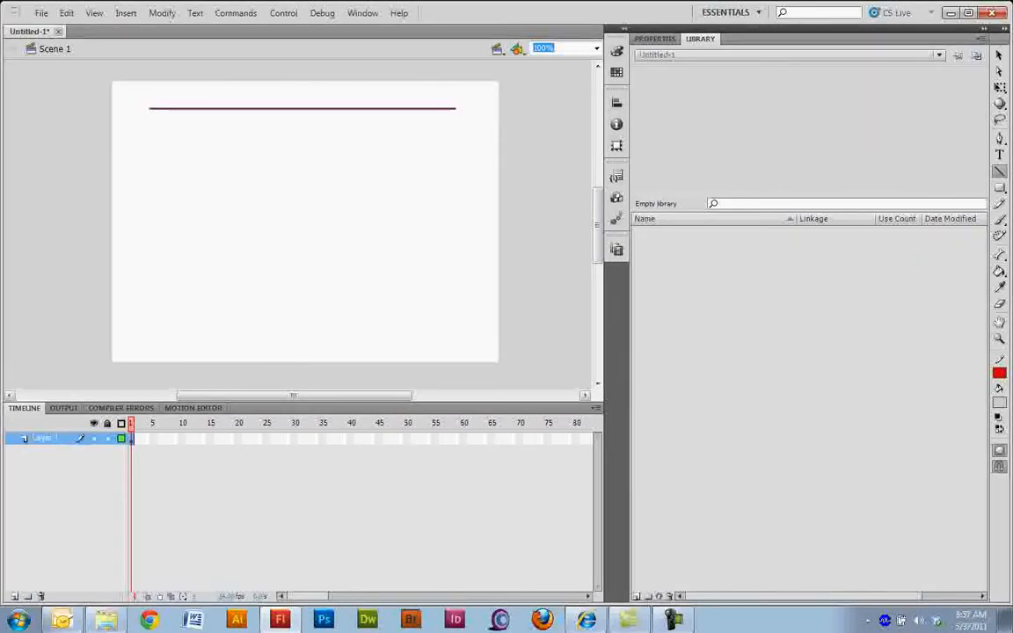
mouse_move(149, 143)
left_mouse_down()
mouse_move(294, 287)
mouse_move(373, 193)
mouse_move(437, 301)
left_mouse_up()
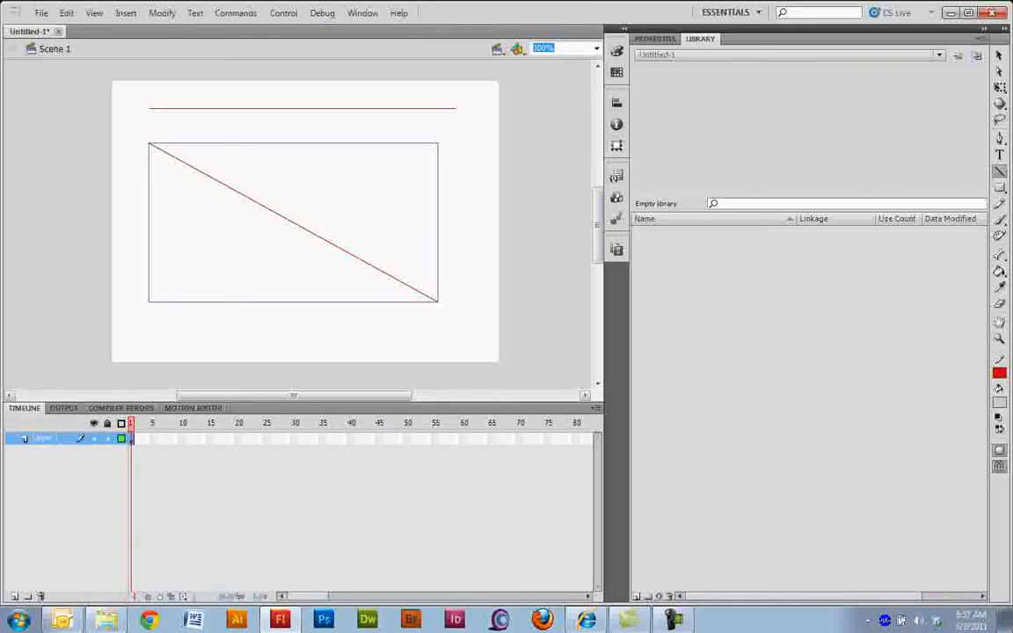
left_click_drag(452, 342, 186, 341)
left_click_drag(185, 300, 162, 341)
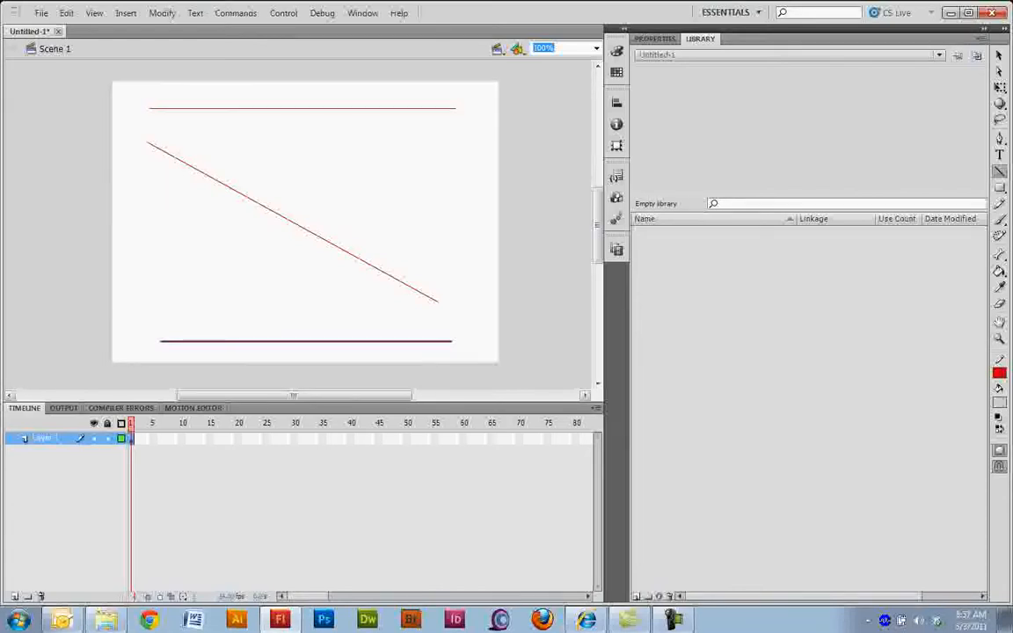
Step: Delete the three lines from the stage
key("v")
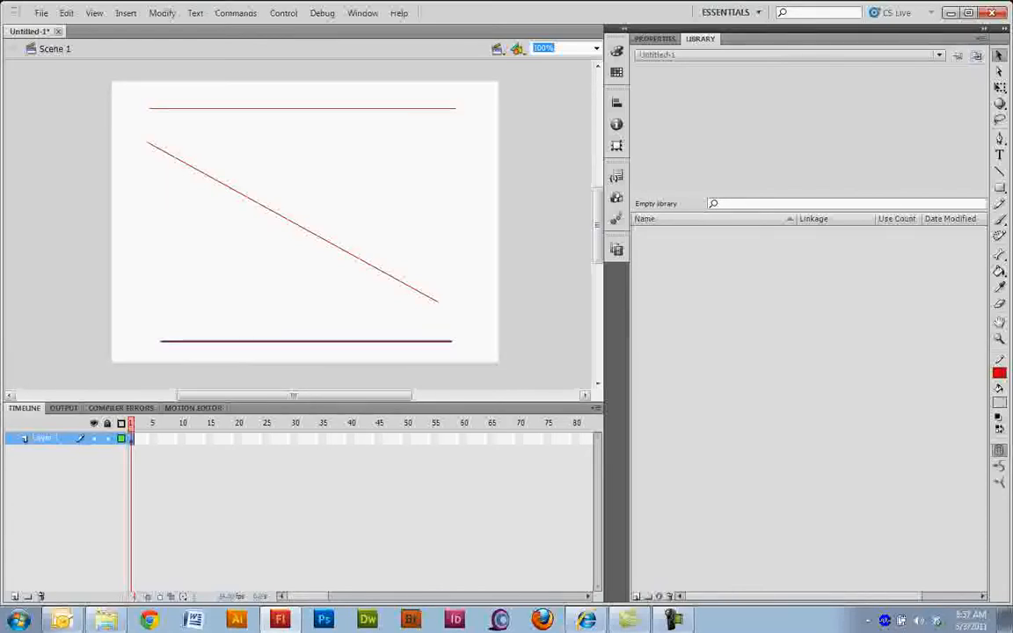
key("Delete")
left_click(293, 223)
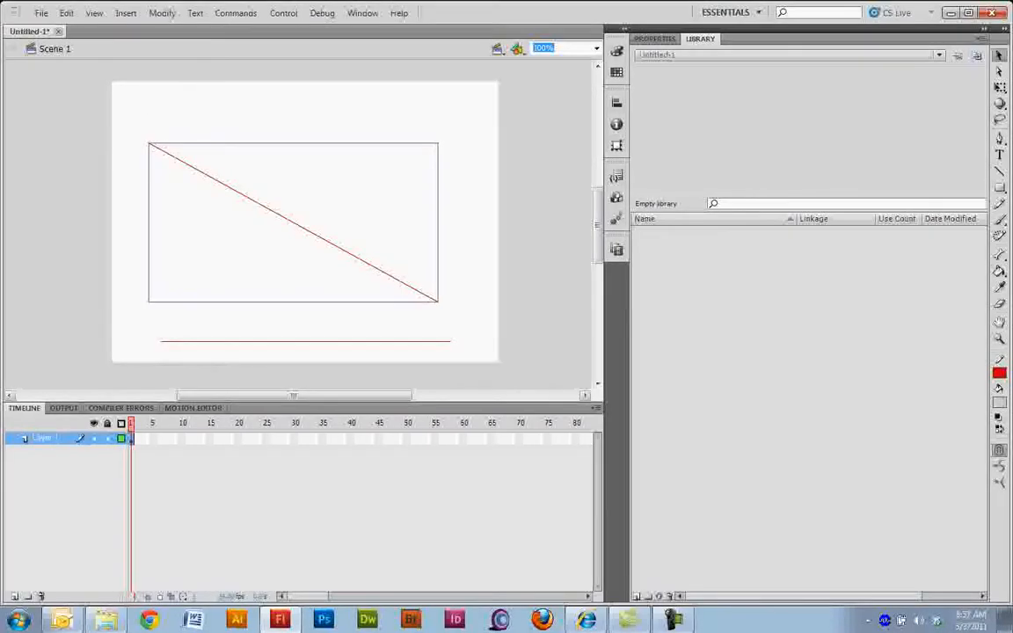
key("Delete")
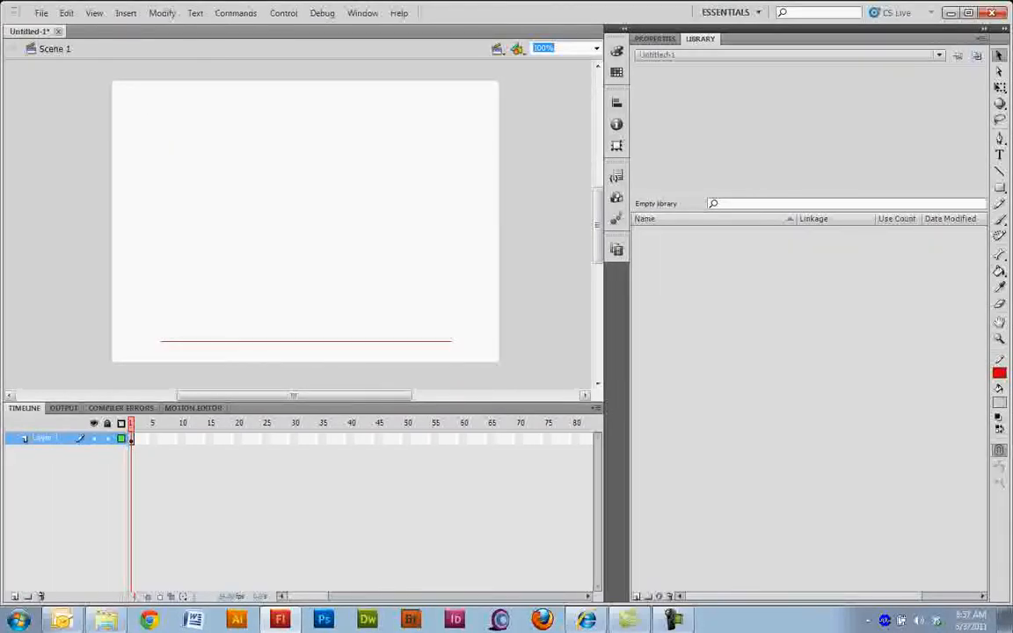
left_click(306, 341)
key("Delete")
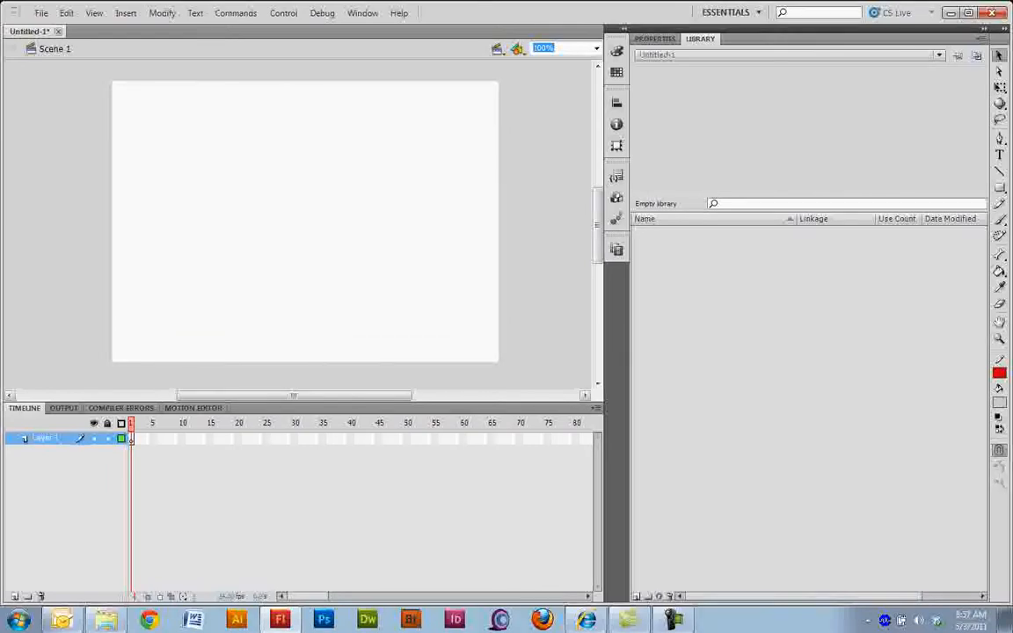
Step: Draw a grey rectangle with a red outline, about 104 by 92 px, in the stage's upper-left area and deselect it
key("r")
left_click(999, 187)
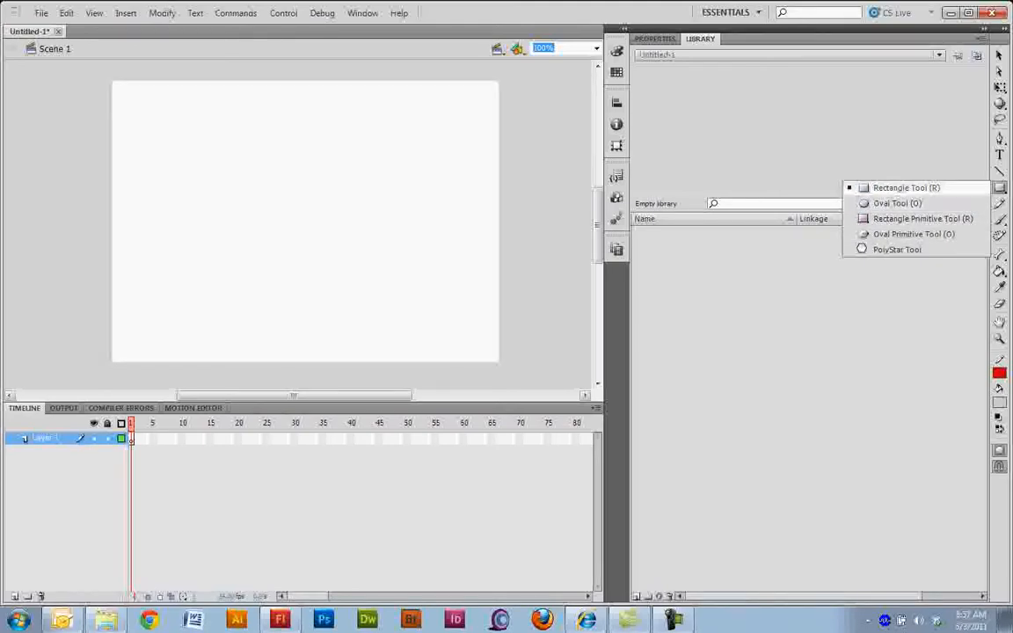
left_click(906, 188)
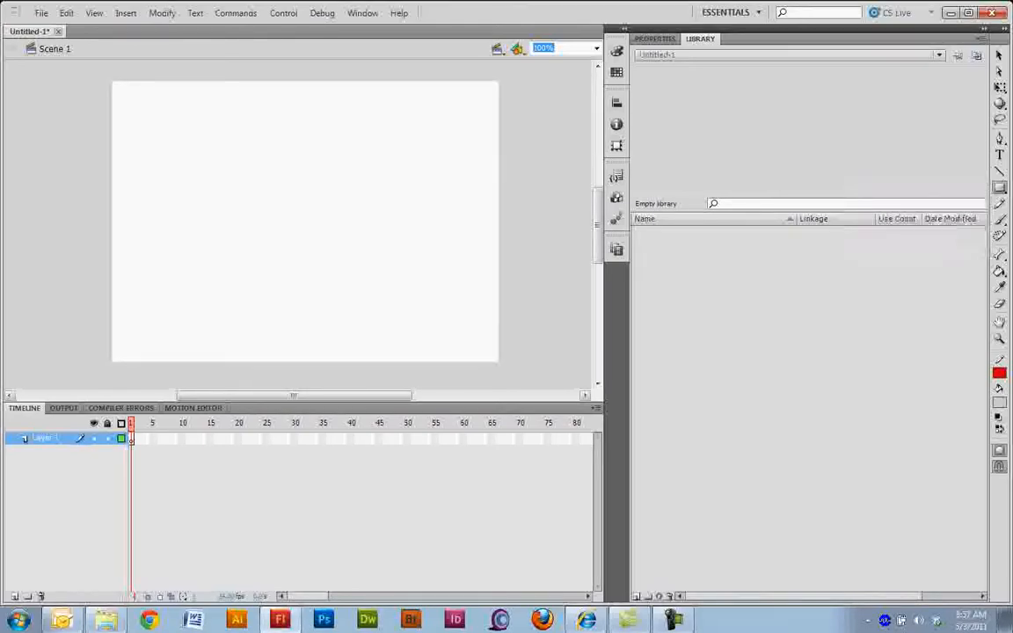
mouse_move(163, 133)
left_mouse_down()
mouse_move(229, 176)
mouse_move(237, 198)
left_mouse_up()
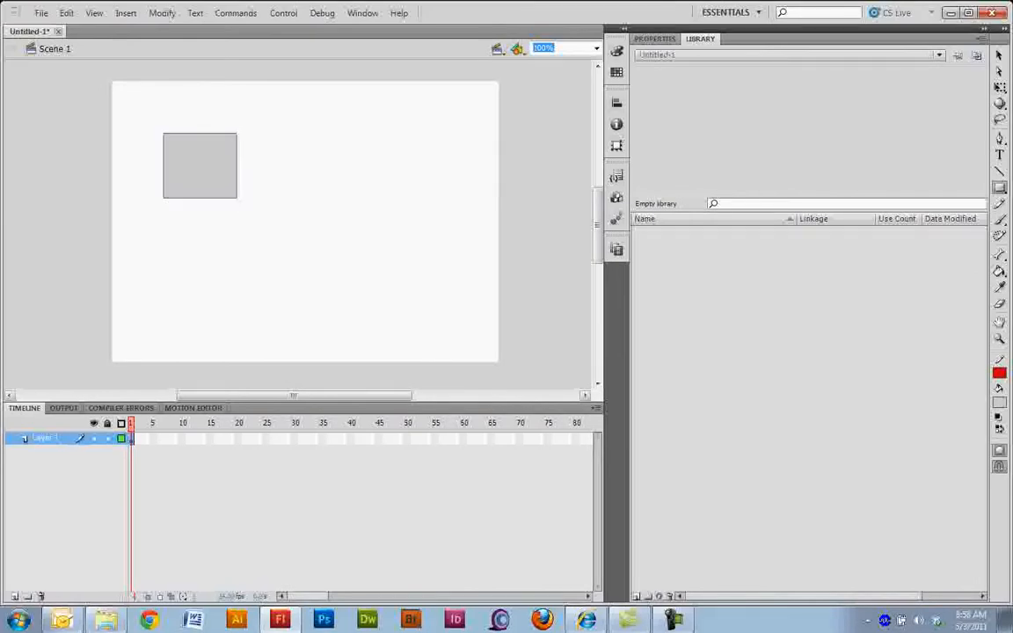
left_click(655, 39)
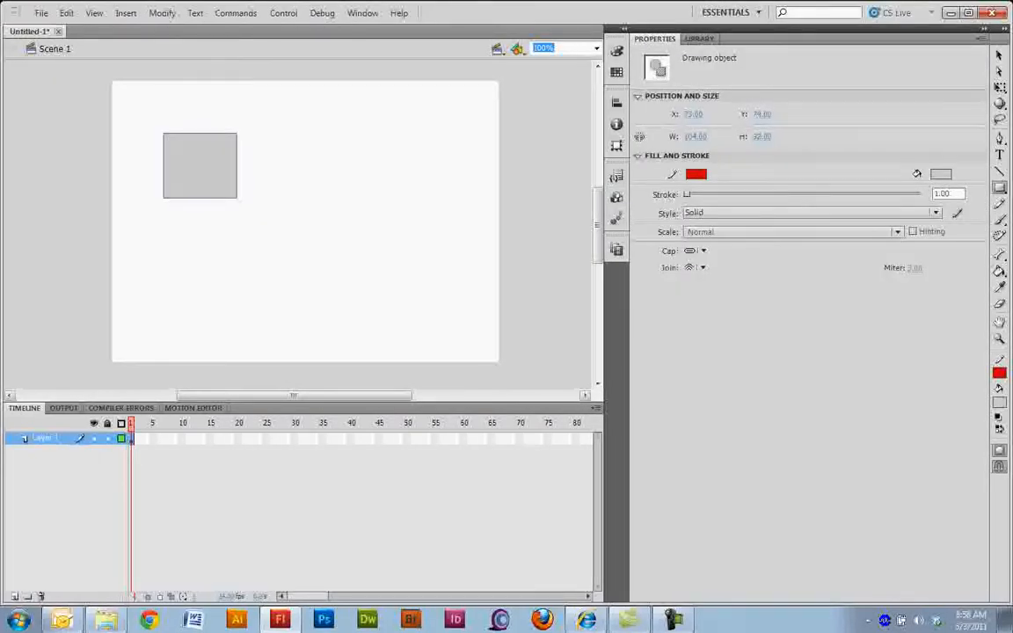
left_click(1000, 55)
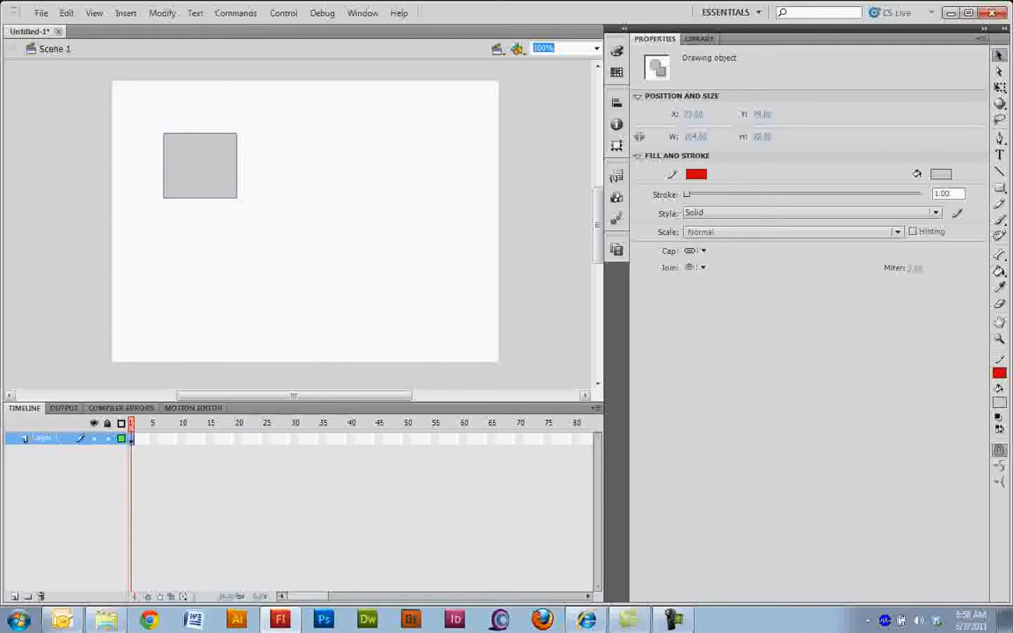
left_click(352, 231)
left_click_drag(152, 116, 283, 220)
left_click(351, 229)
Step: Draw a green circle about 82.5 px wide with a 7-point blue stroke in the stage's upper-right area, and recolour its stroke dark red
left_click(1000, 188)
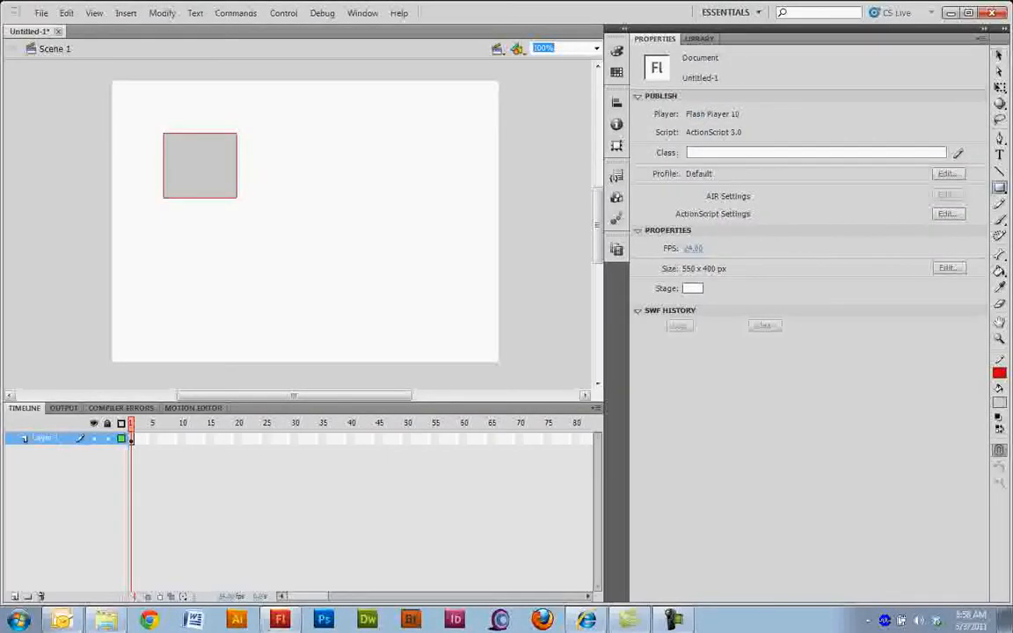
left_click(897, 204)
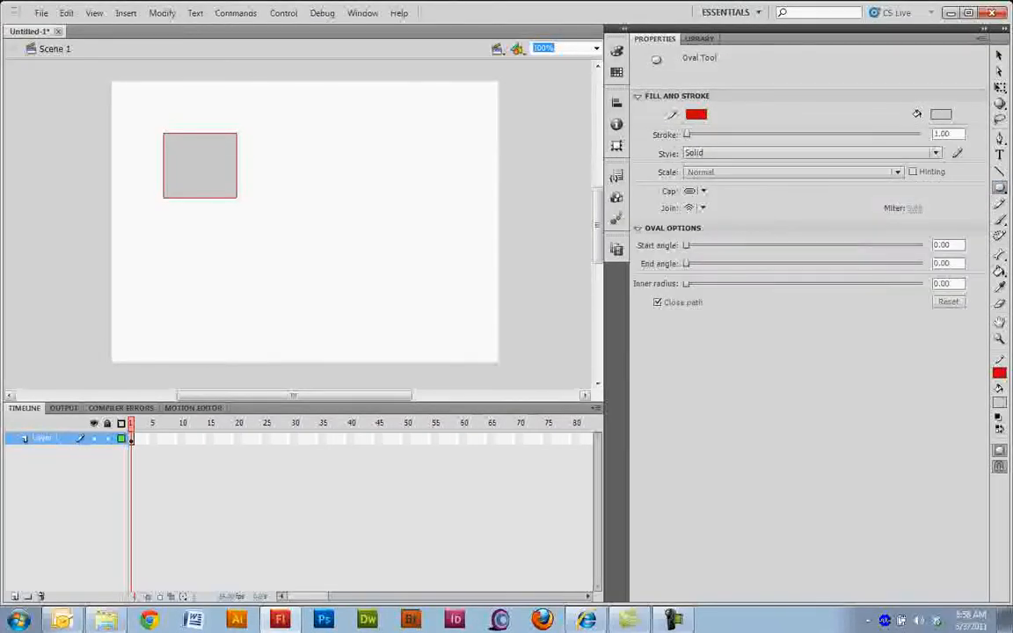
left_click(696, 115)
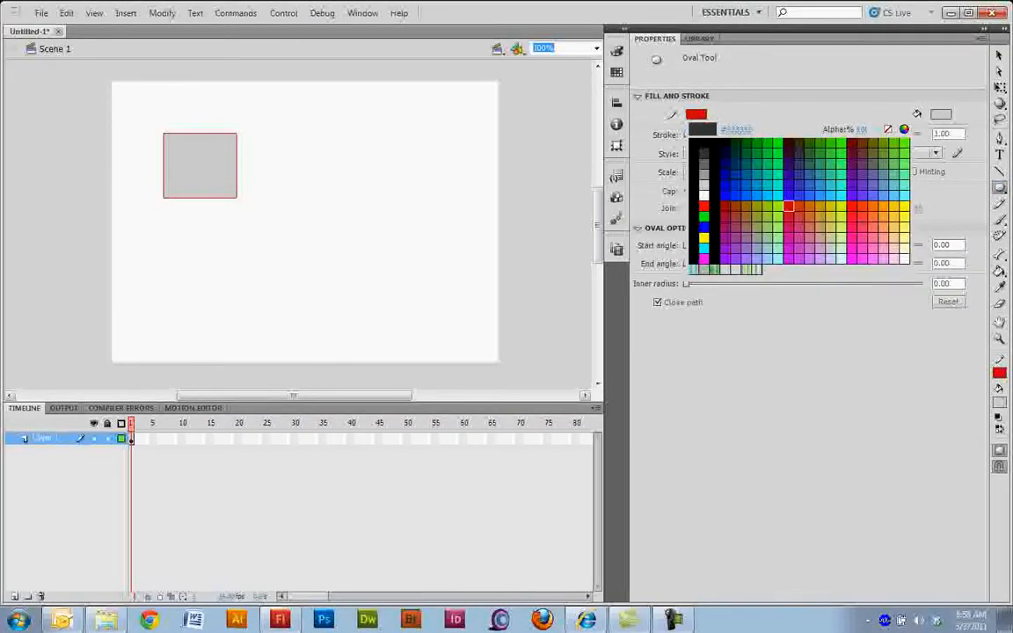
left_click(704, 227)
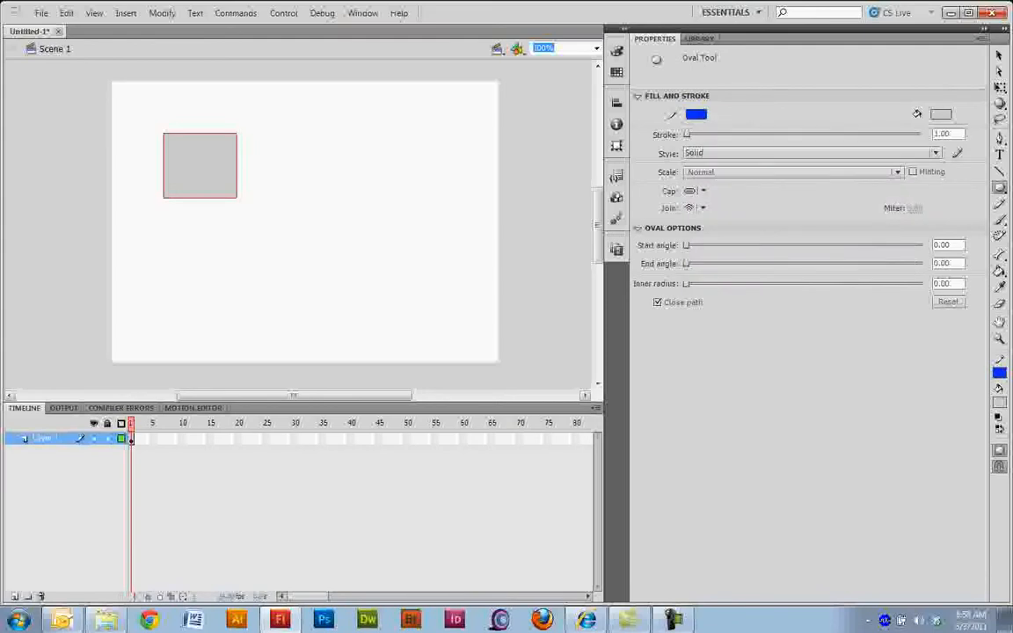
left_click_drag(687, 134, 694, 135)
left_click(941, 115)
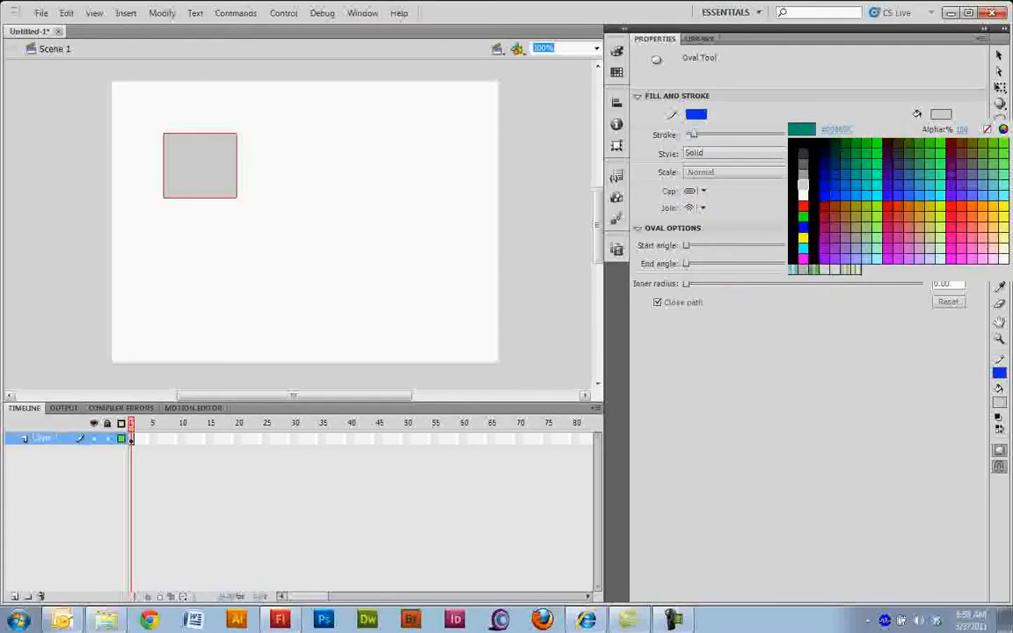
left_click(871, 263)
left_click_drag(328, 125, 387, 184)
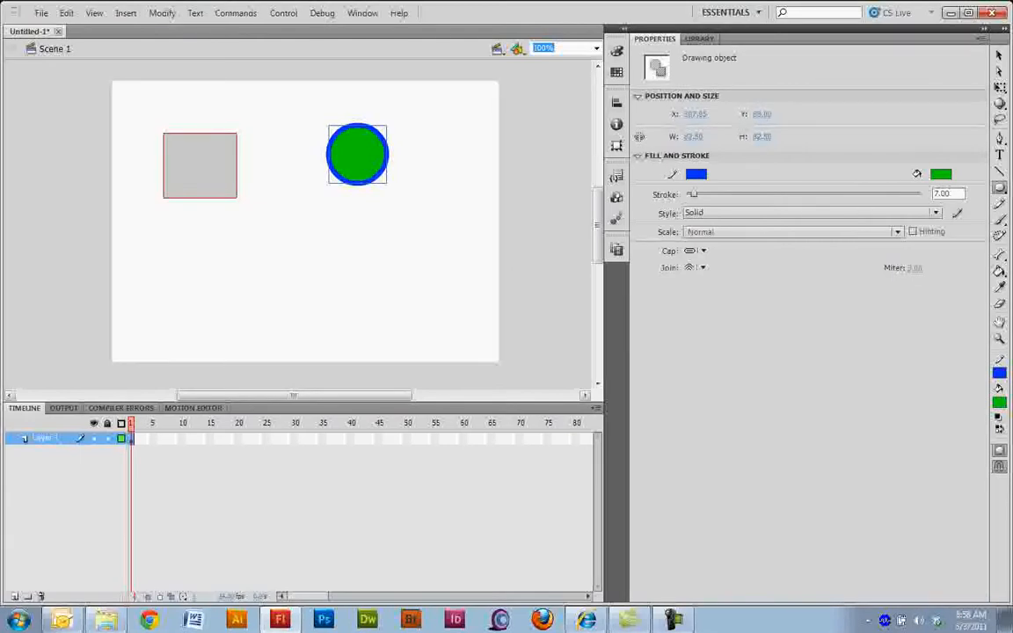
left_click(696, 175)
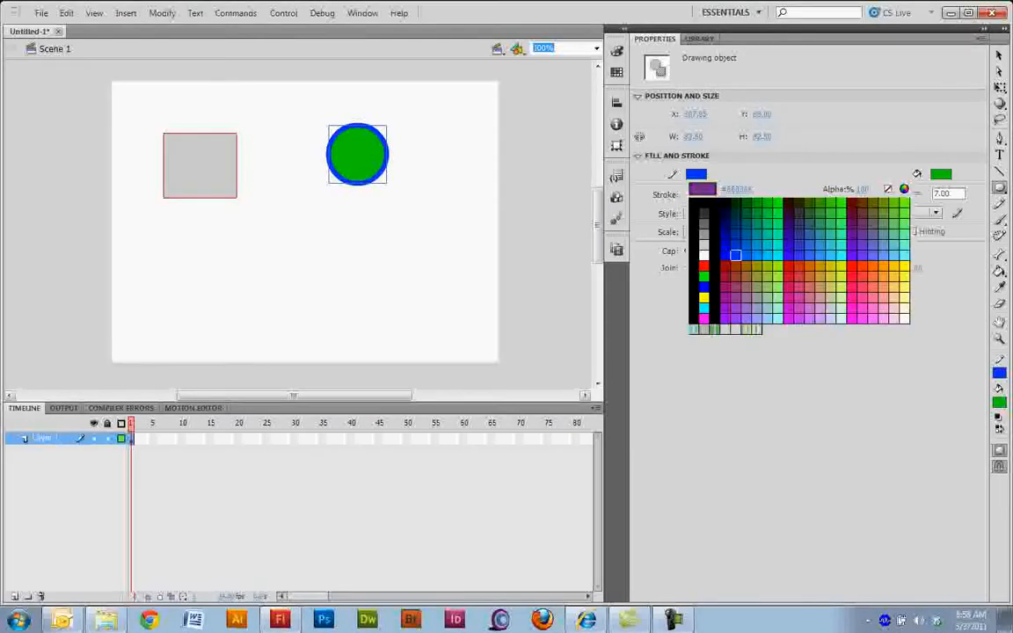
left_click(727, 266)
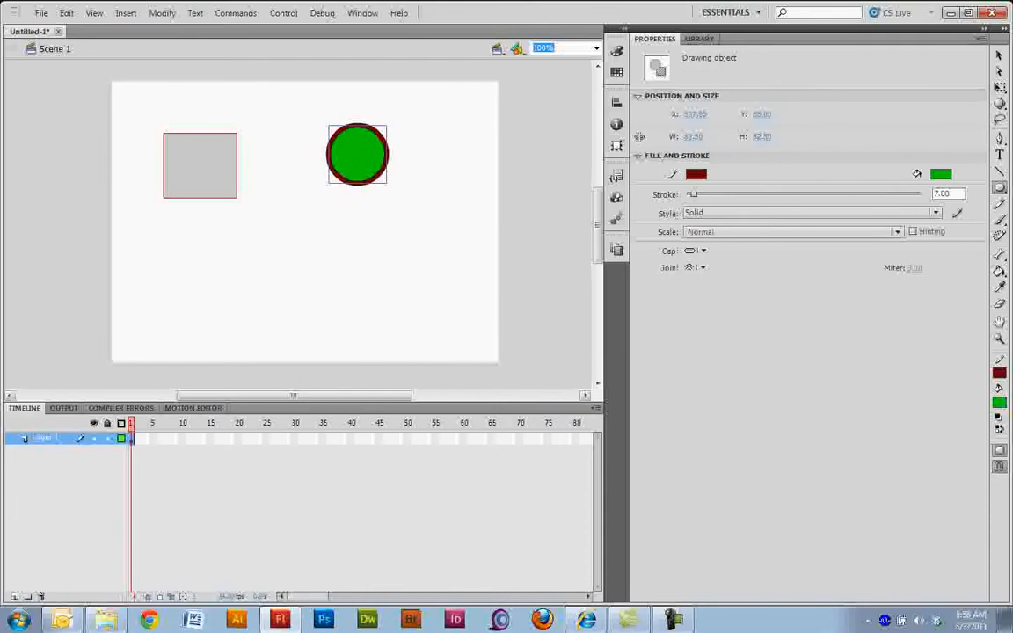
Step: Draw a rectangle primitive about 178 by 105 px below the grey rectangle and round its corners to a radius of 59.45
left_click(1001, 187)
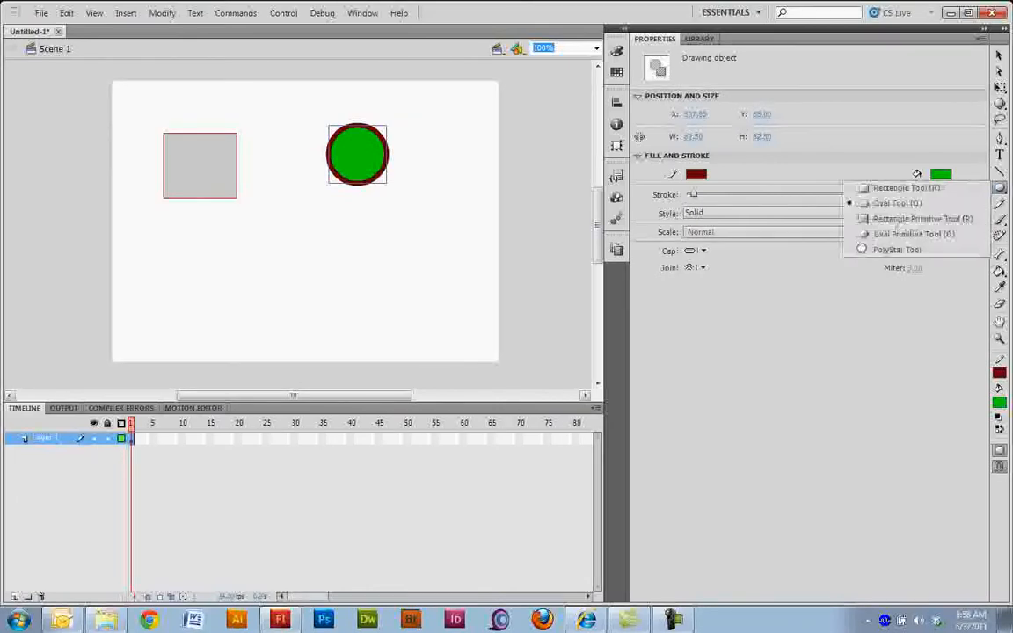
left_click(923, 219)
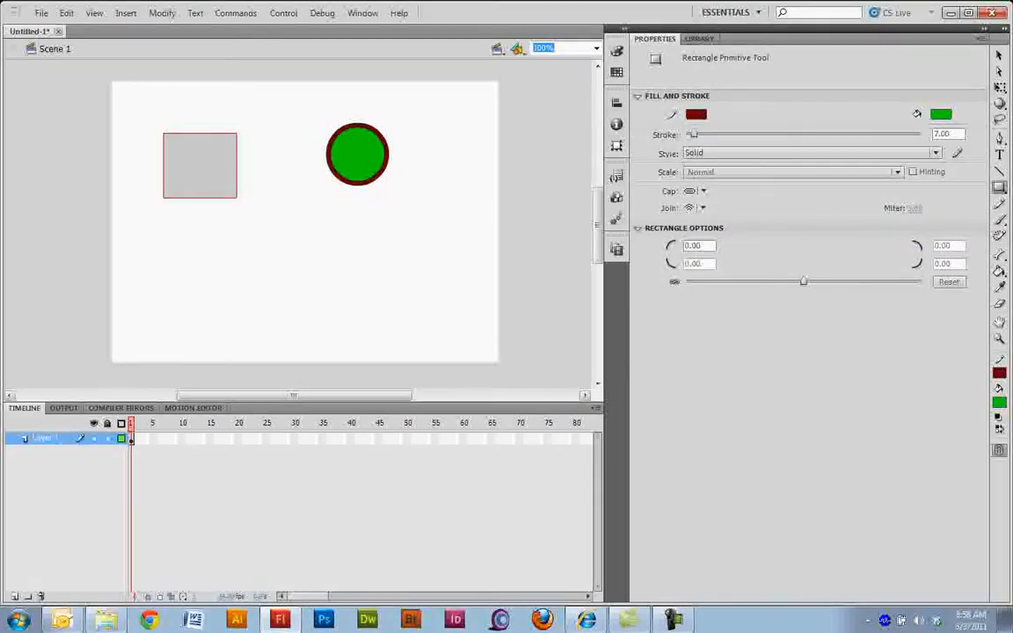
left_click_drag(141, 229, 269, 305)
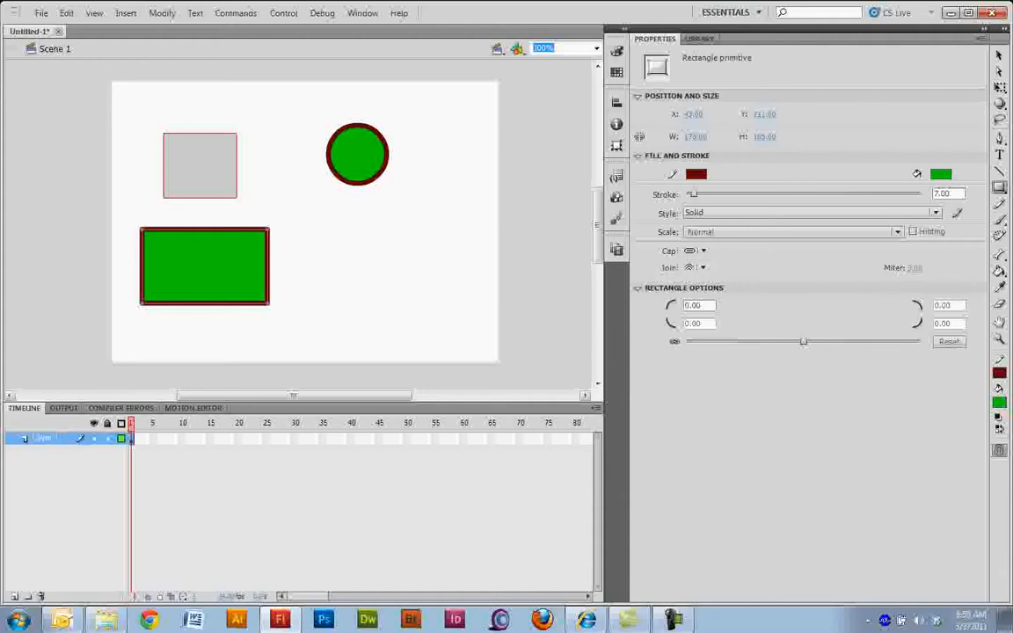
left_click_drag(804, 341, 873, 342)
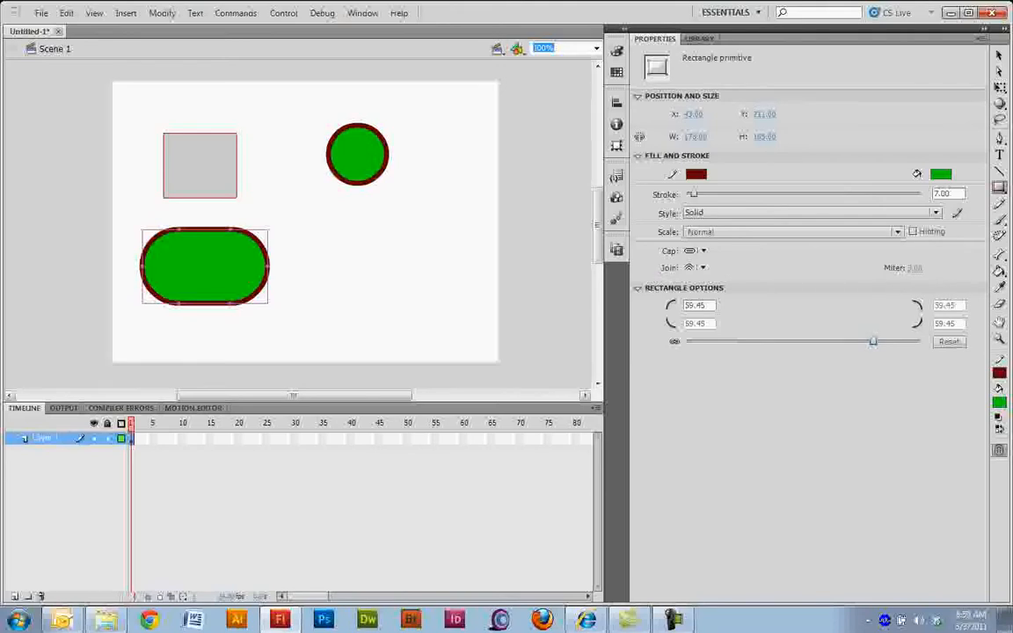
Step: Draw an oval primitive about 150 px wide below the circle, with start angle 37.50, end angle 323.57 and inner radius 48.03
left_click(1000, 187)
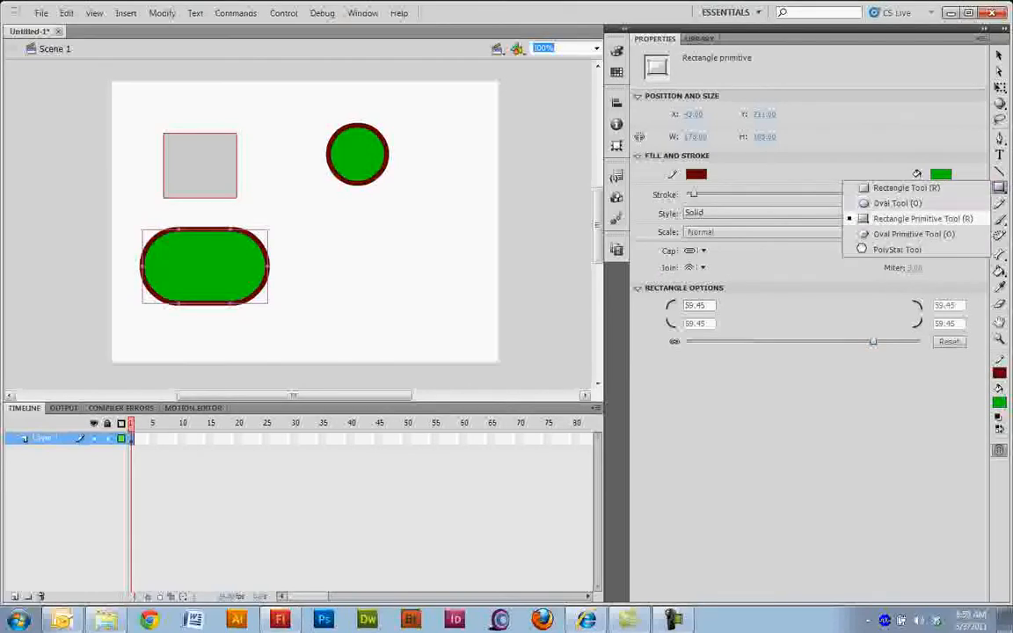
left_click(914, 234)
left_click_drag(335, 233, 440, 338)
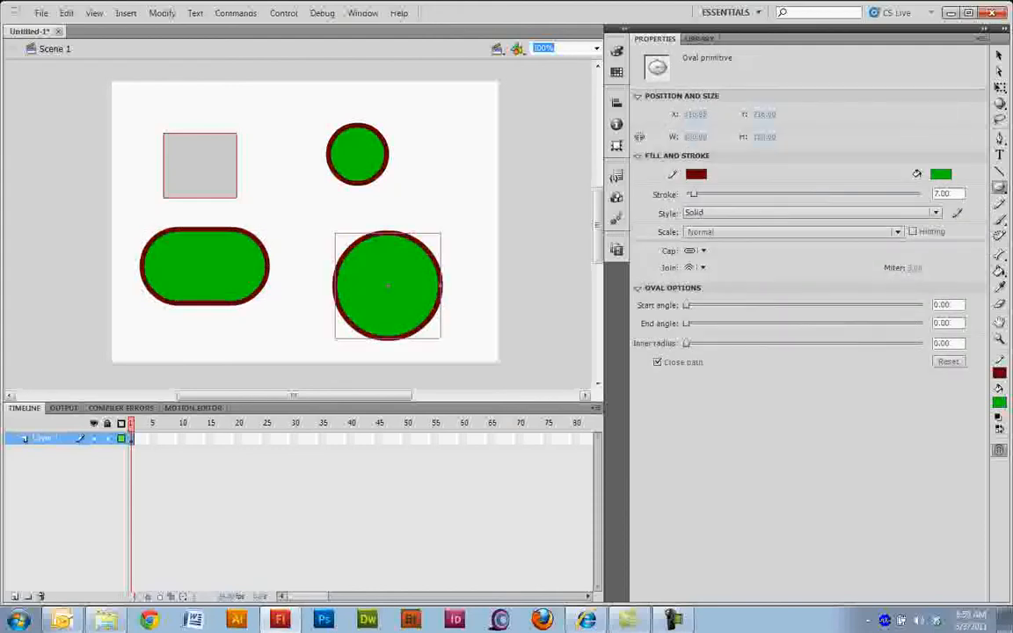
left_click_drag(687, 305, 898, 323)
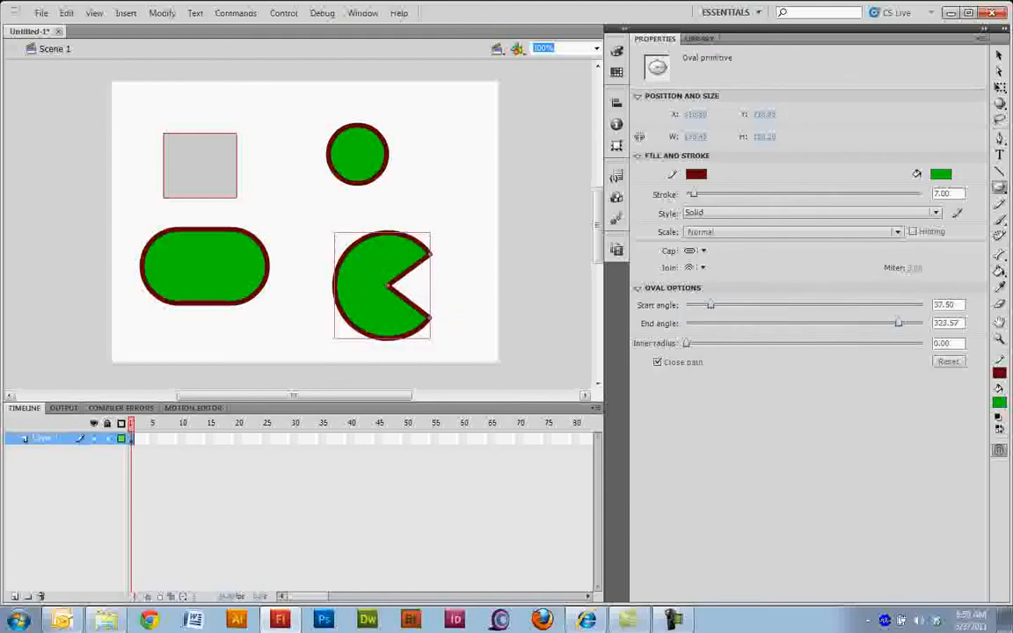
left_click_drag(689, 343, 768, 343)
left_click_drag(812, 343, 801, 343)
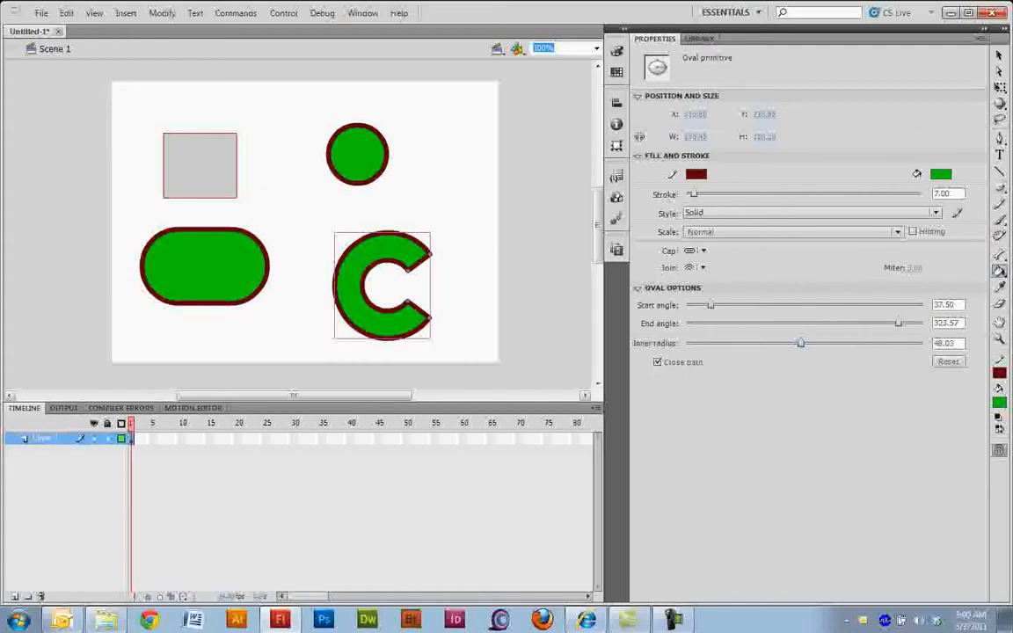
Step: Fill the small circle with blue using the Paint Bucket tool, undoing the accidental recolouring of the C-shaped oval
left_click(1000, 271)
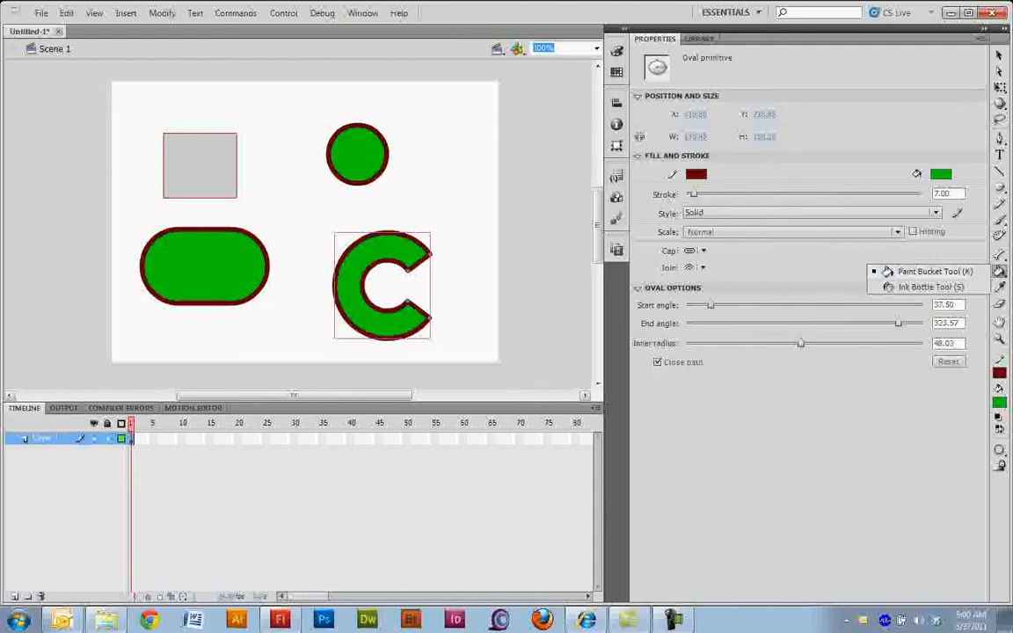
left_click(935, 272)
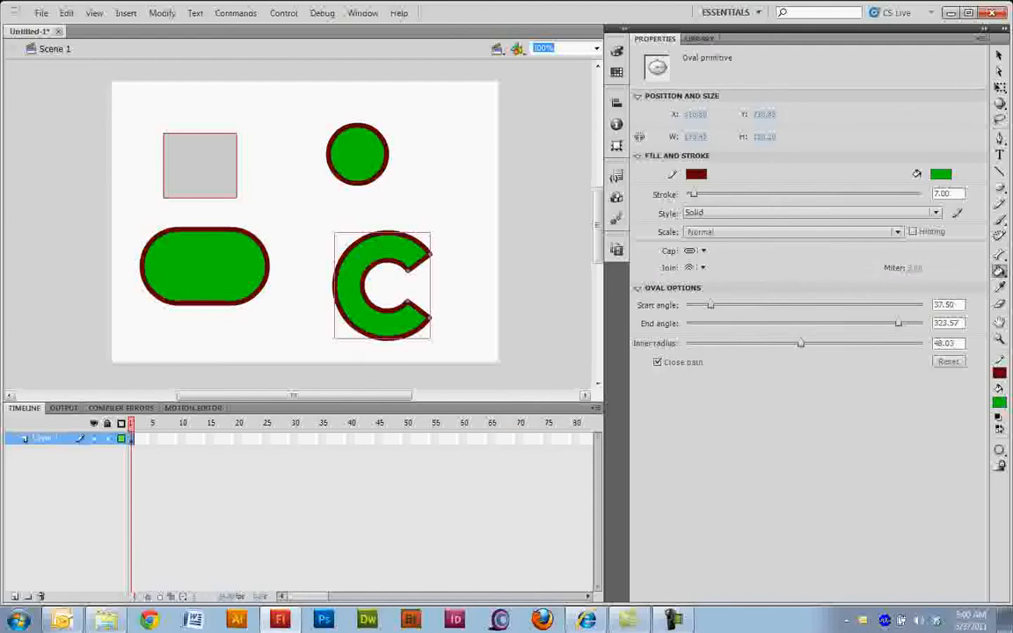
left_click(941, 173)
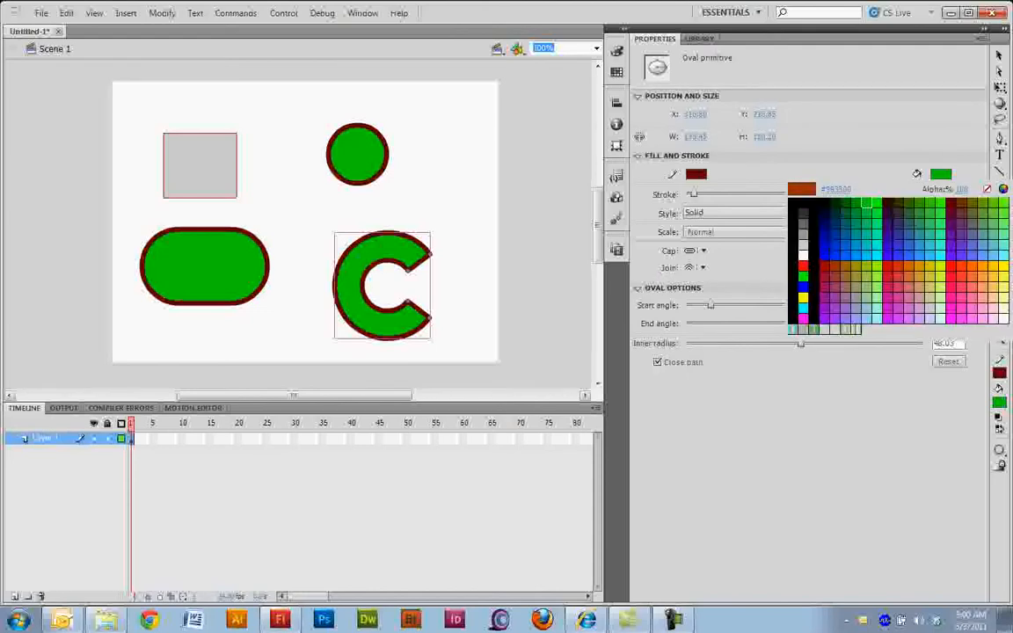
left_click(798, 285)
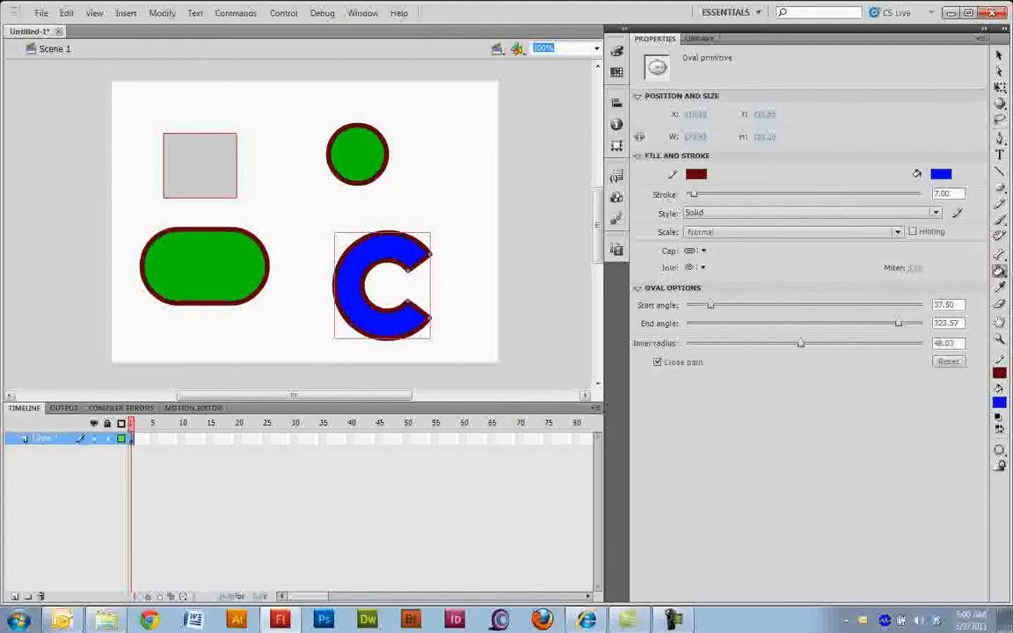
key("ctrl+z")
key("ctrl+z")
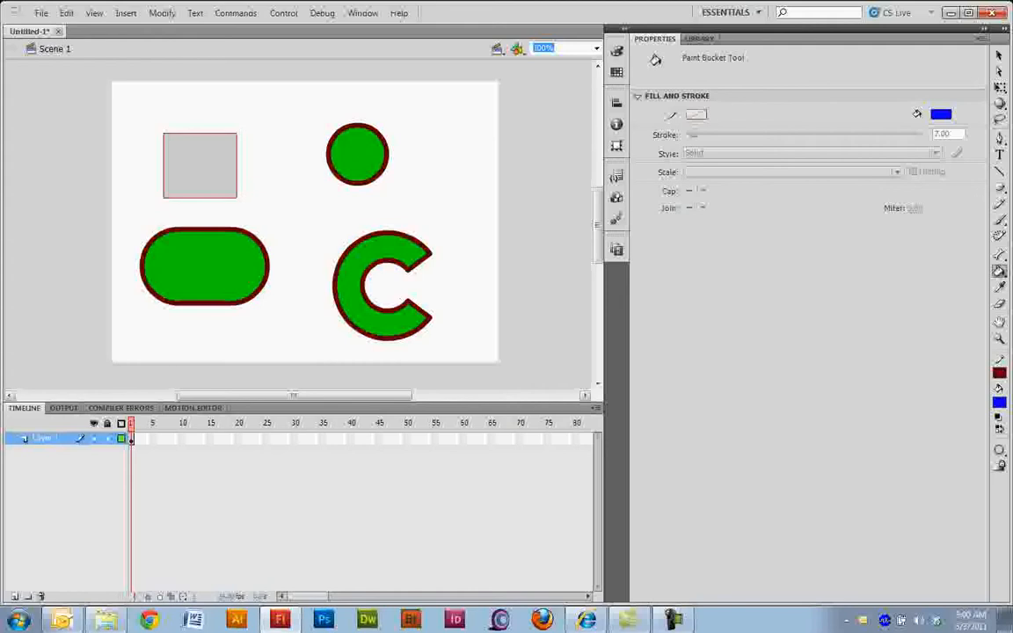
left_click(352, 156)
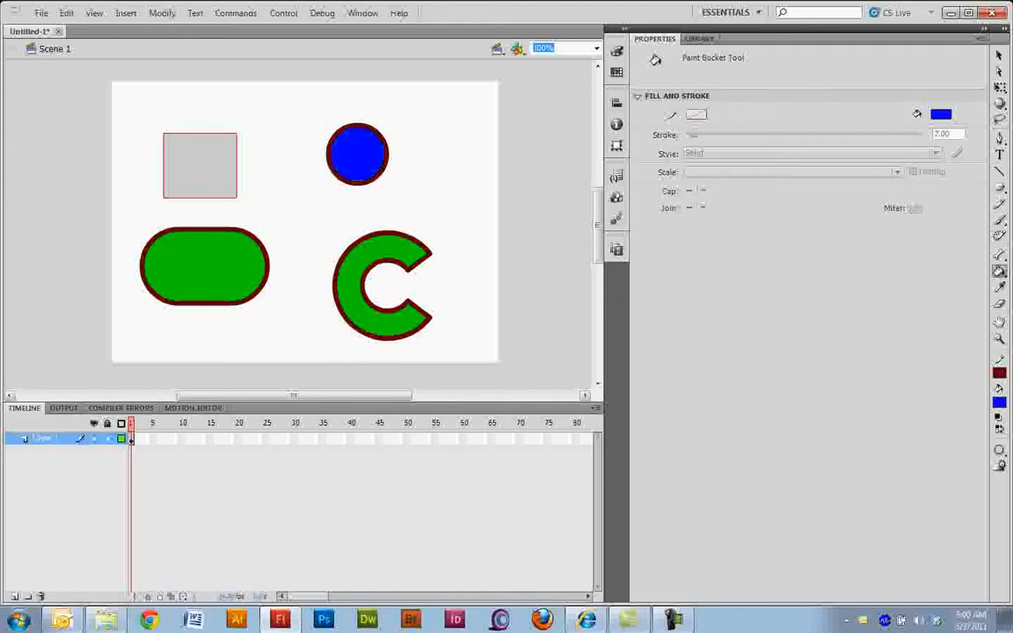
Step: Fill the grey rectangle, the C-shaped oval and the rounded rectangle with blue using the Paint Bucket tool
left_click(200, 166)
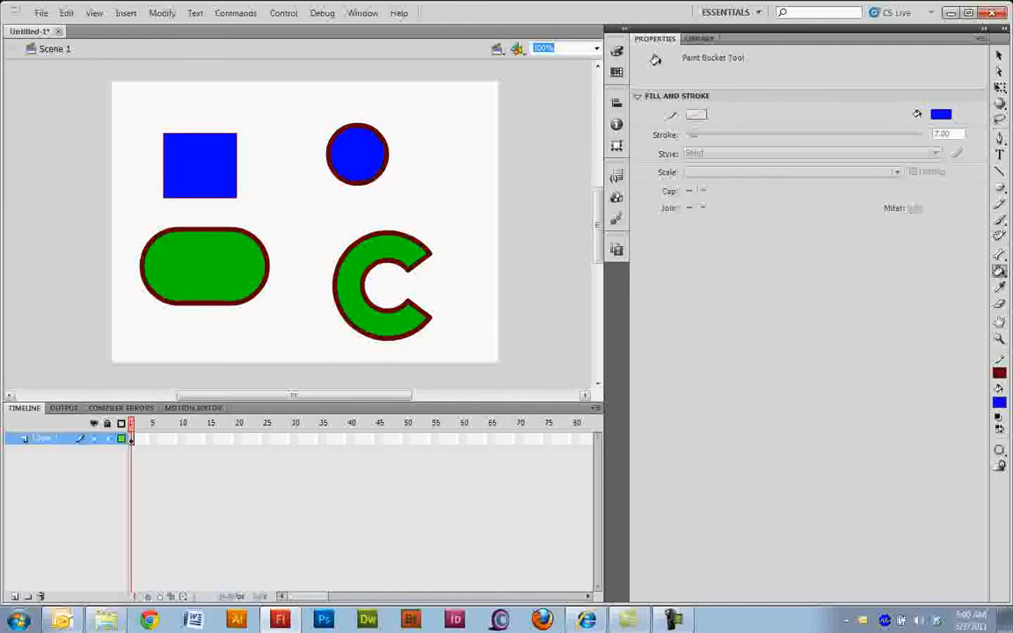
left_click(352, 290)
left_click(204, 266)
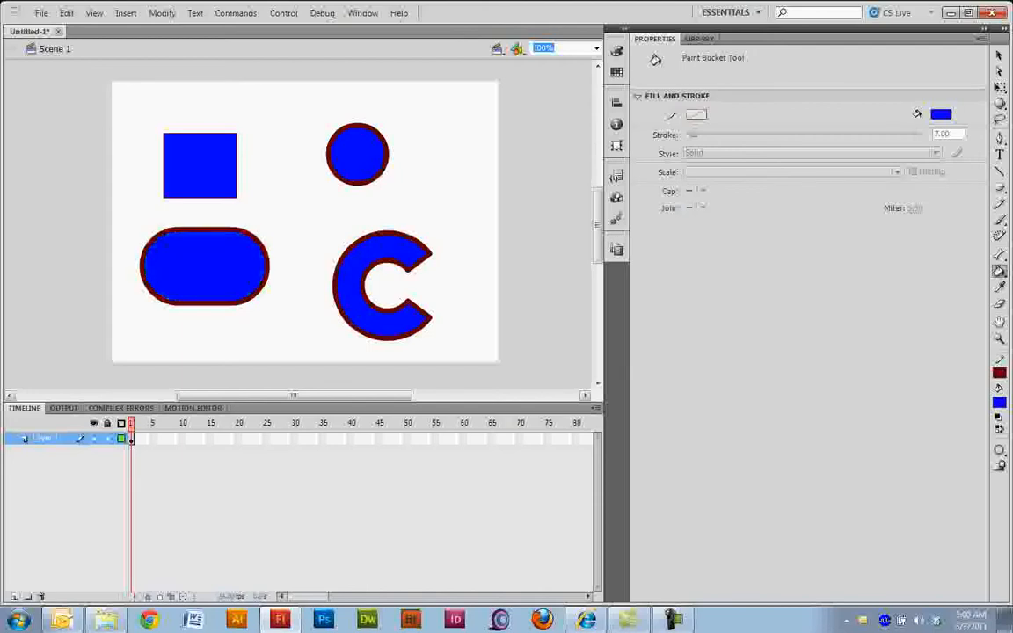
Step: Give all four blue shapes a yellow 7-point solid stroke with the Ink Bottle tool
mouse_move(1000, 271)
left_mouse_down()
mouse_move(933, 270)
mouse_move(923, 288)
left_mouse_up()
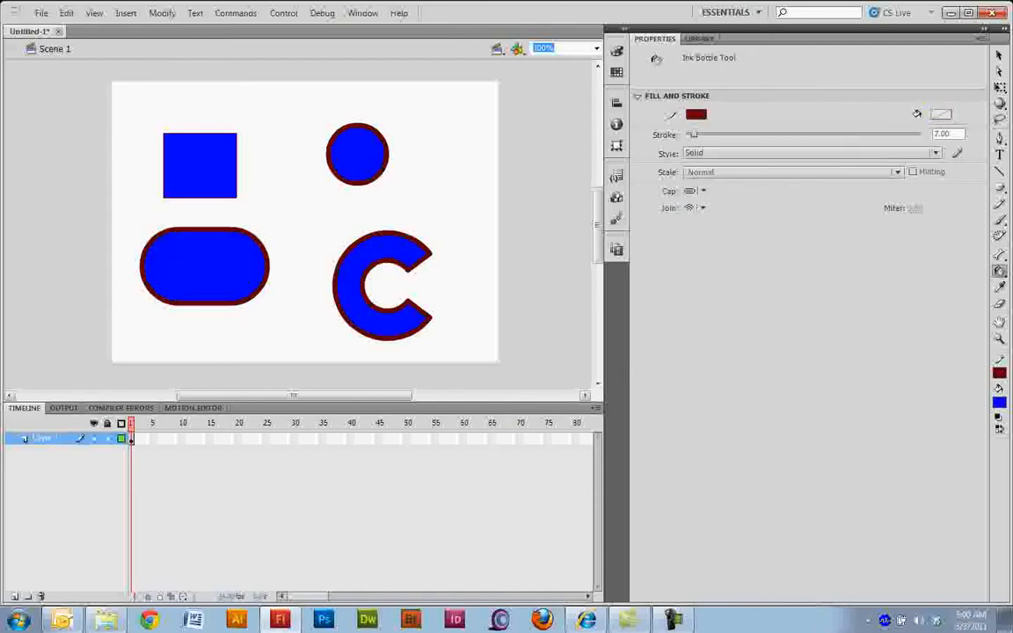
left_click(696, 115)
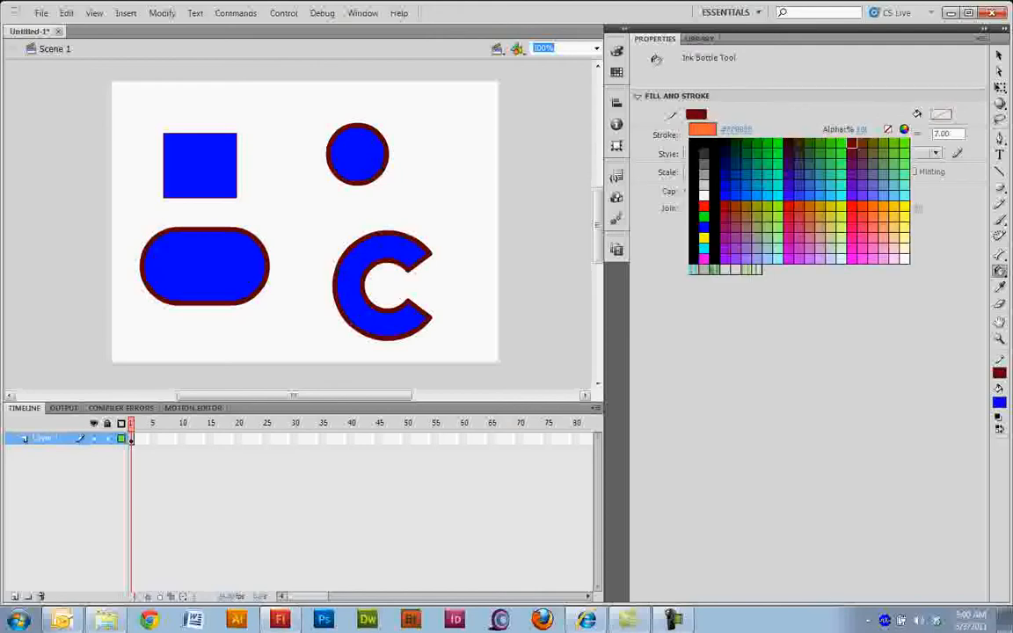
left_click(904, 206)
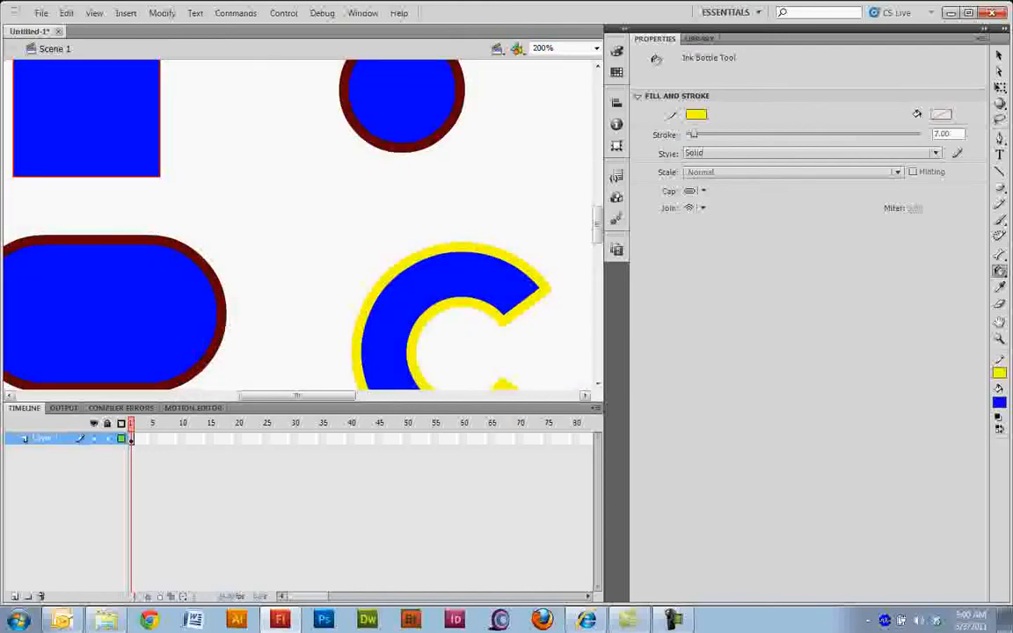
key("ctrl+equal")
key("ctrl+minus")
key("ctrl+minus")
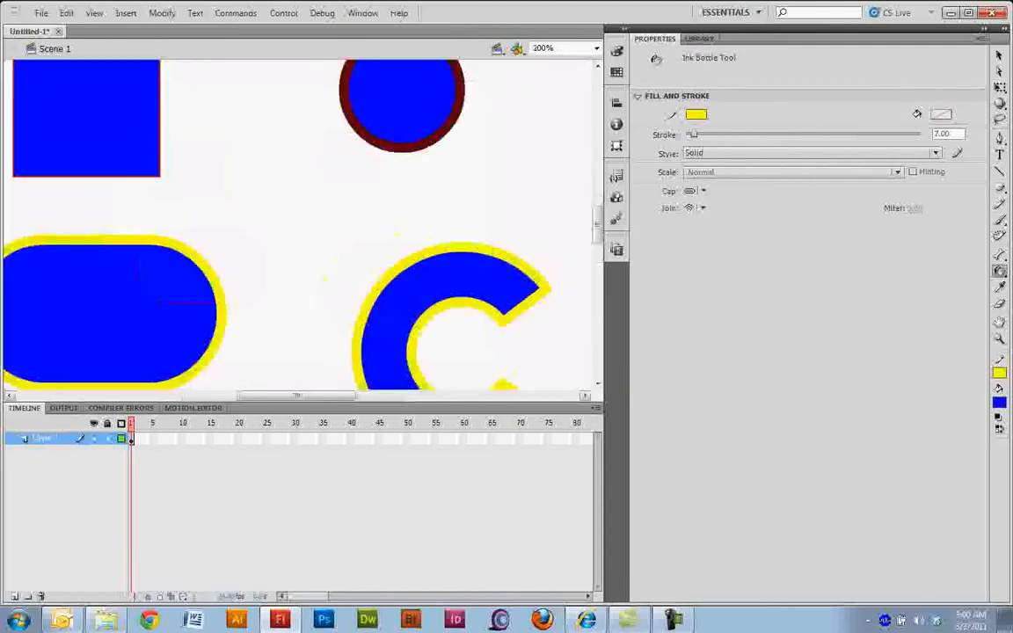
key("ctrl+minus")
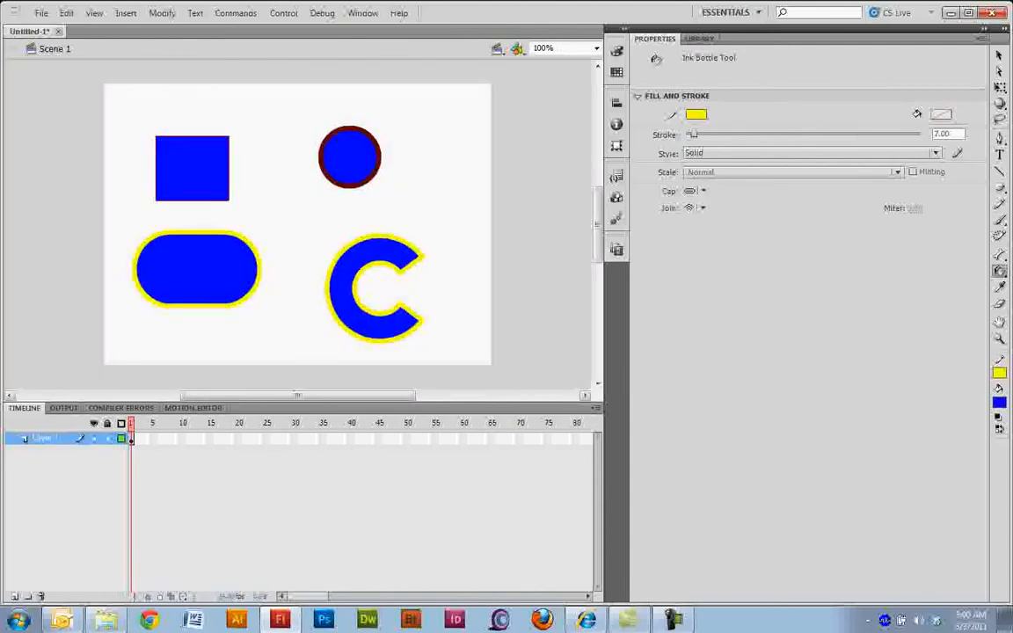
left_click(324, 155)
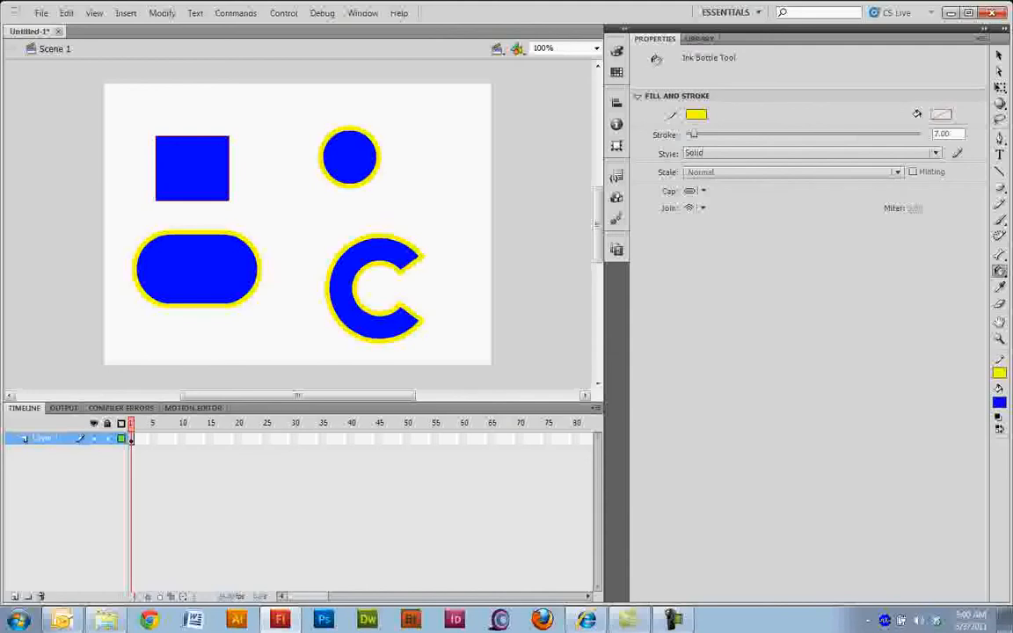
left_click(156, 167)
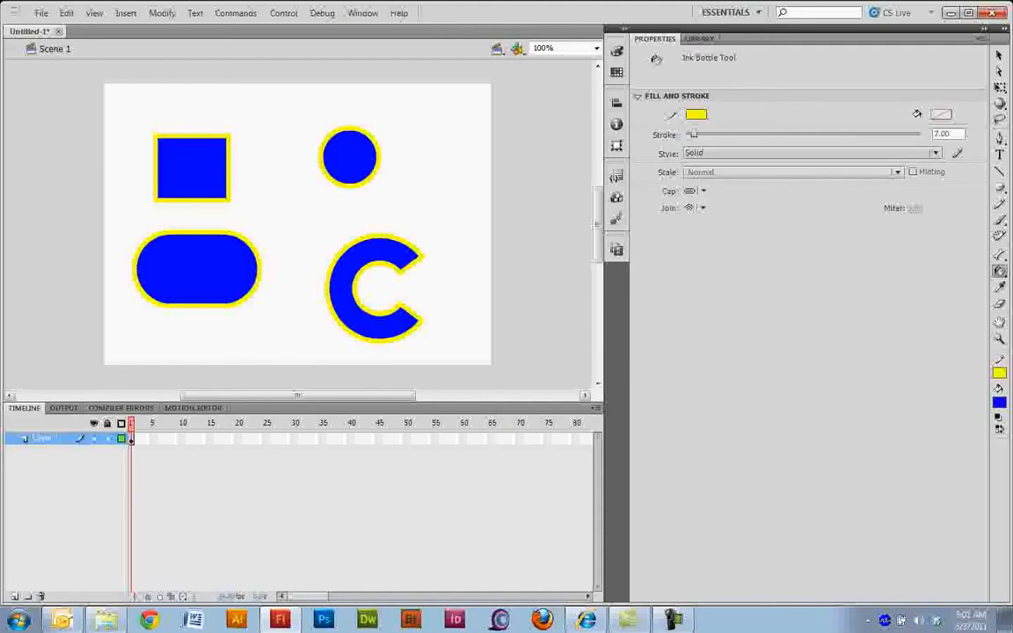
Step: Apply a red dashed 7-point stroke to the C-shaped oval with the Ink Bottle tool and check the dashes up close
left_click(811, 153)
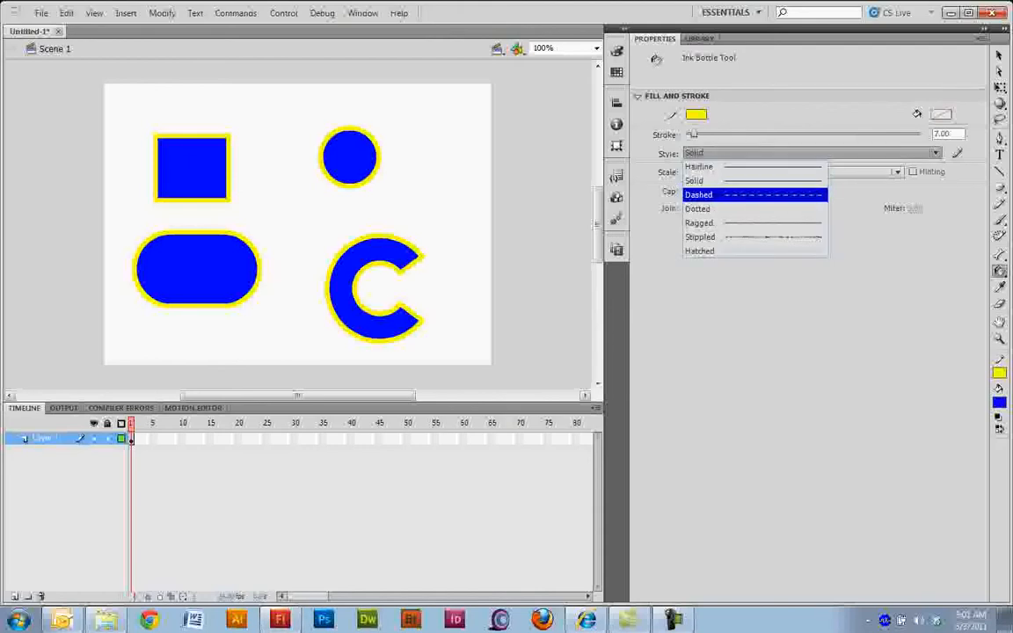
left_click(757, 194)
left_click(696, 115)
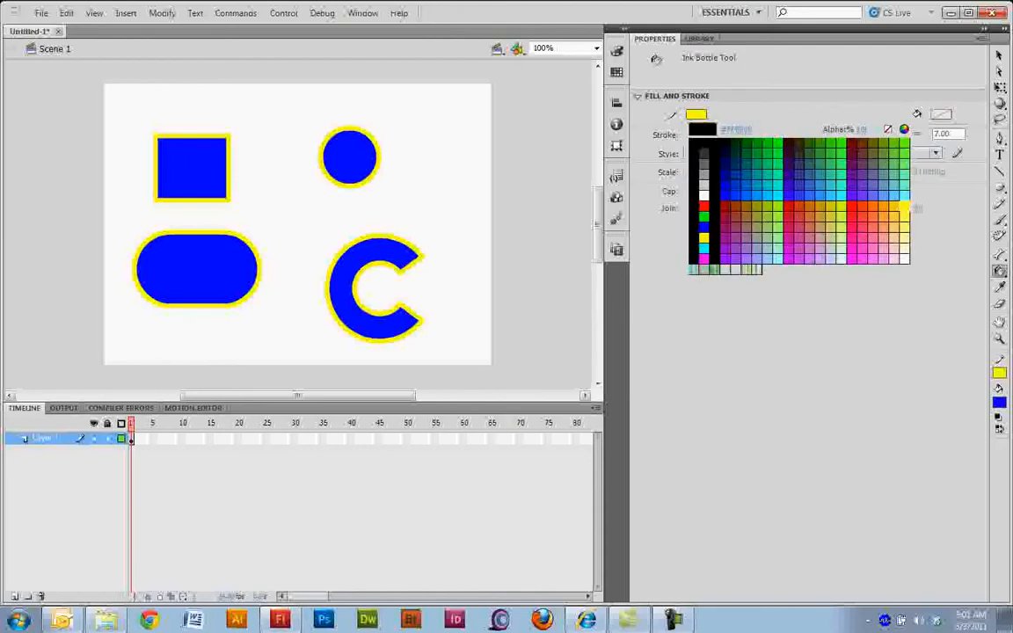
left_click(691, 208)
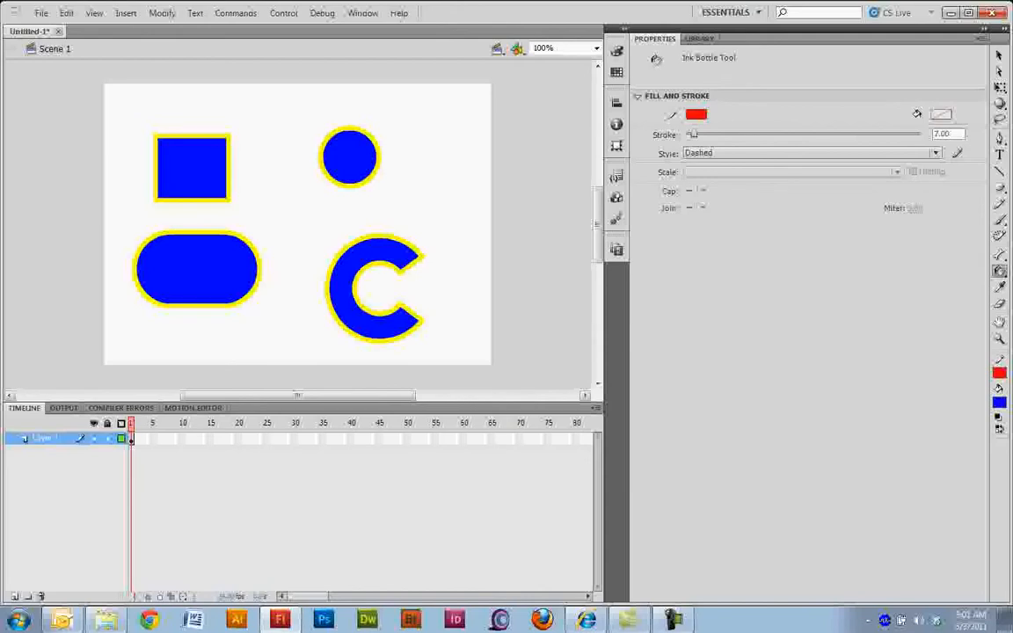
left_click(345, 294)
key("ctrl+equal")
key("ctrl+equal")
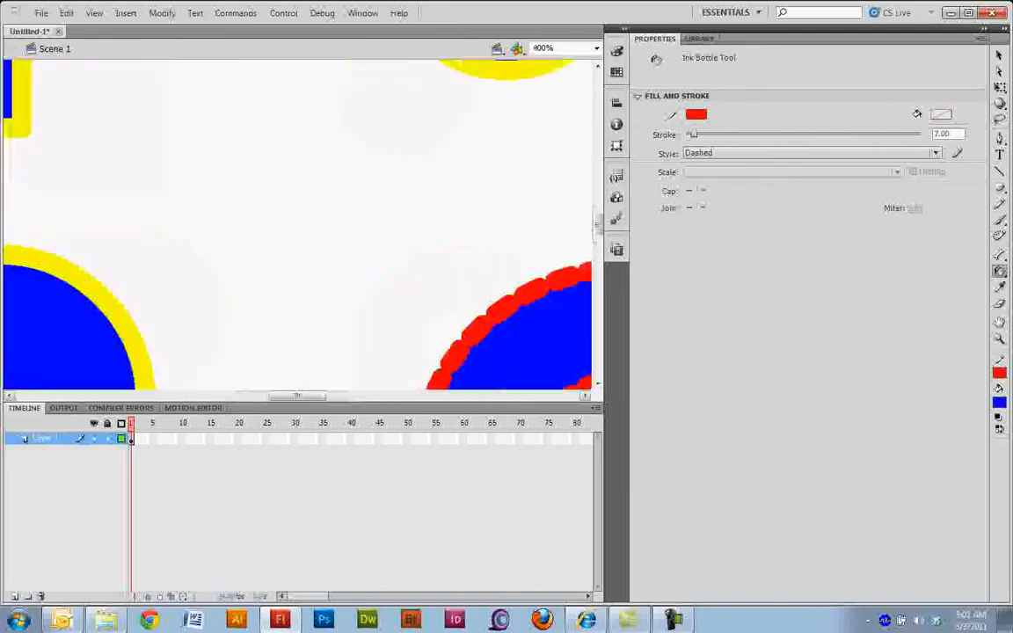
key("ctrl+minus")
key("ctrl+minus")
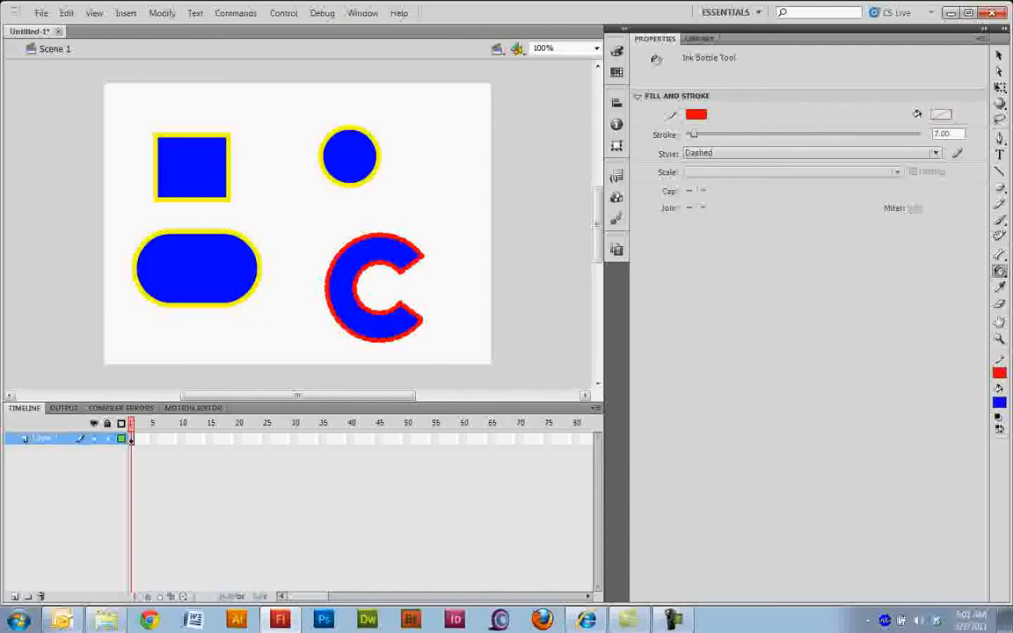
Step: Try erasing a strip across the left side of the C-shaped oval, undo it, and view the available eraser modes
key("i")
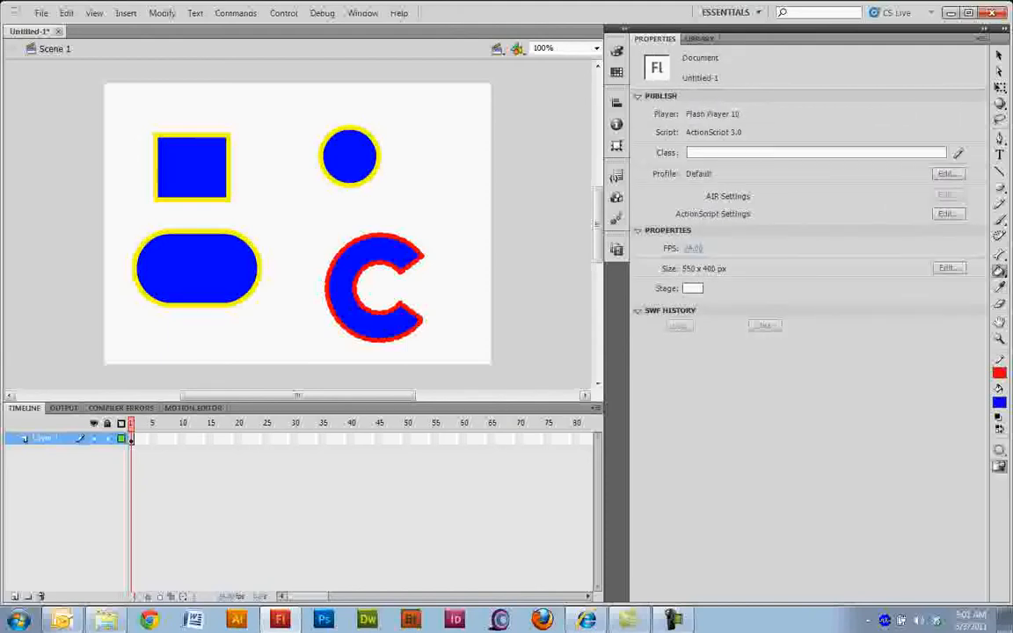
key("k")
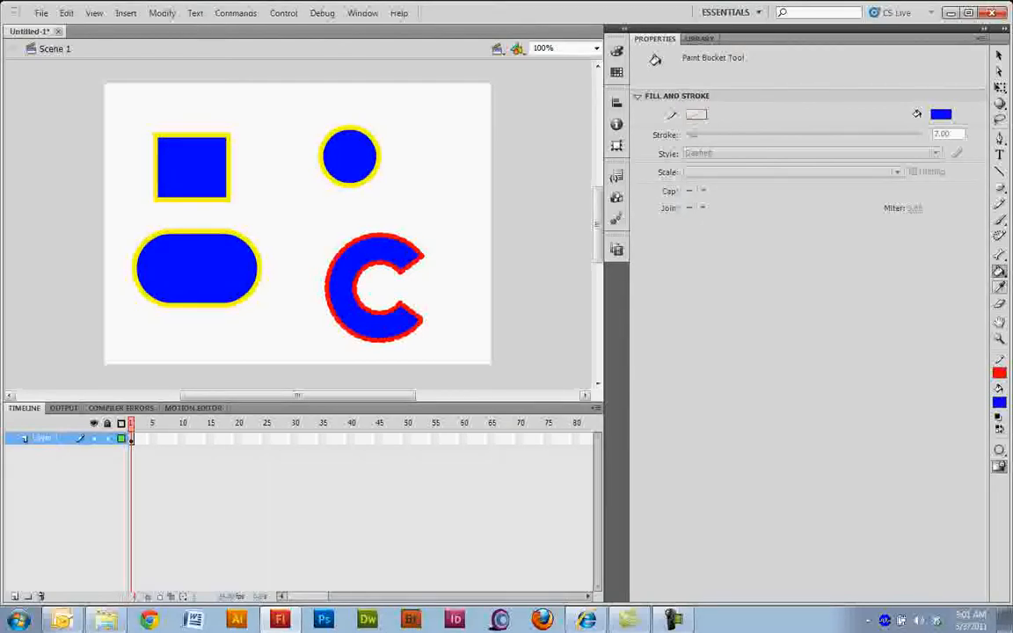
left_click(1000, 303)
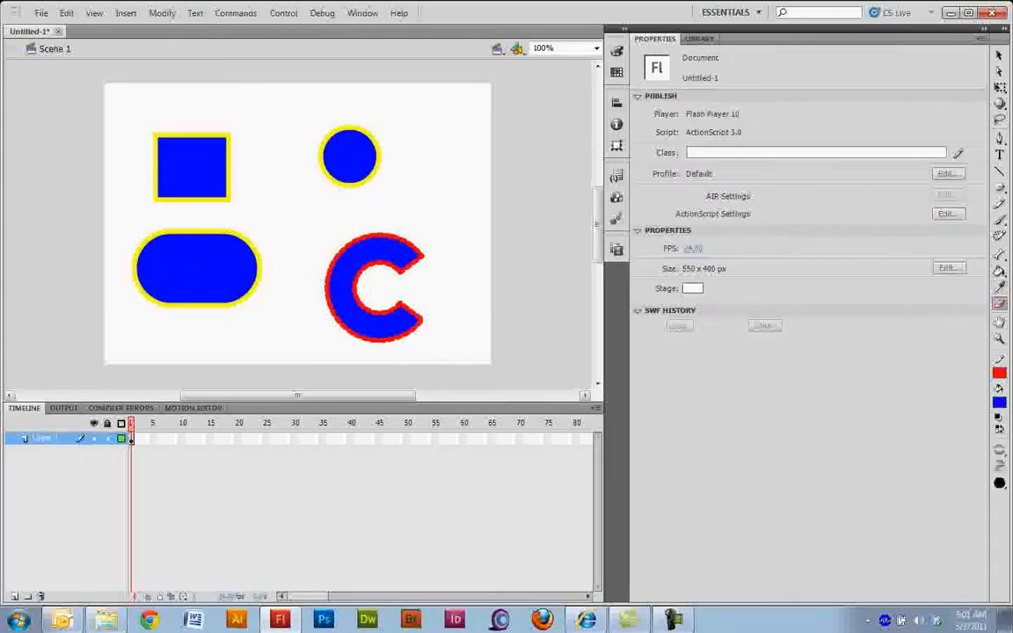
left_click_drag(358, 267, 327, 283)
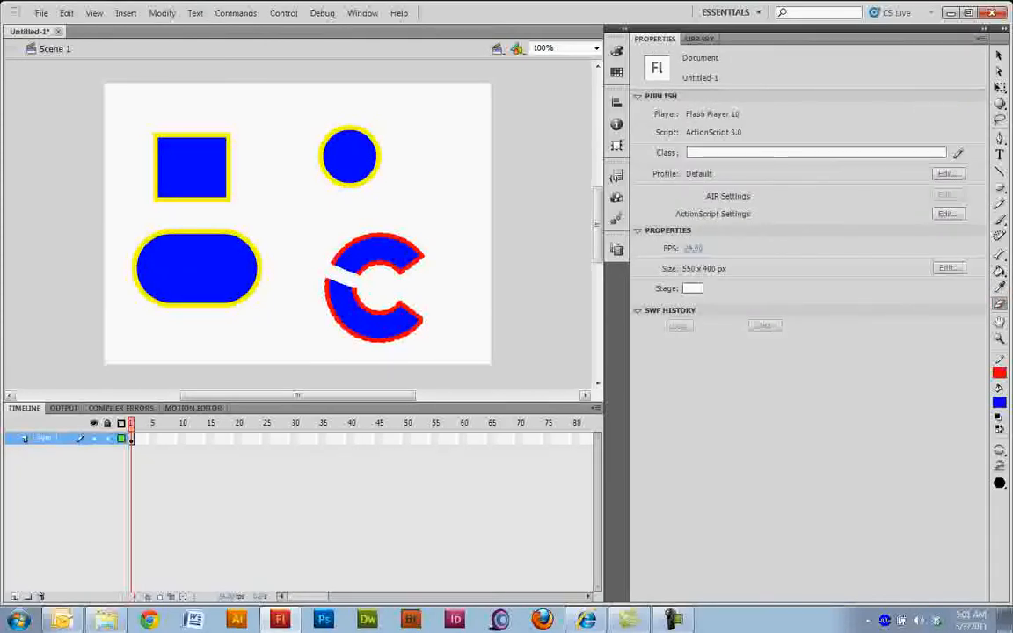
key("ctrl+z")
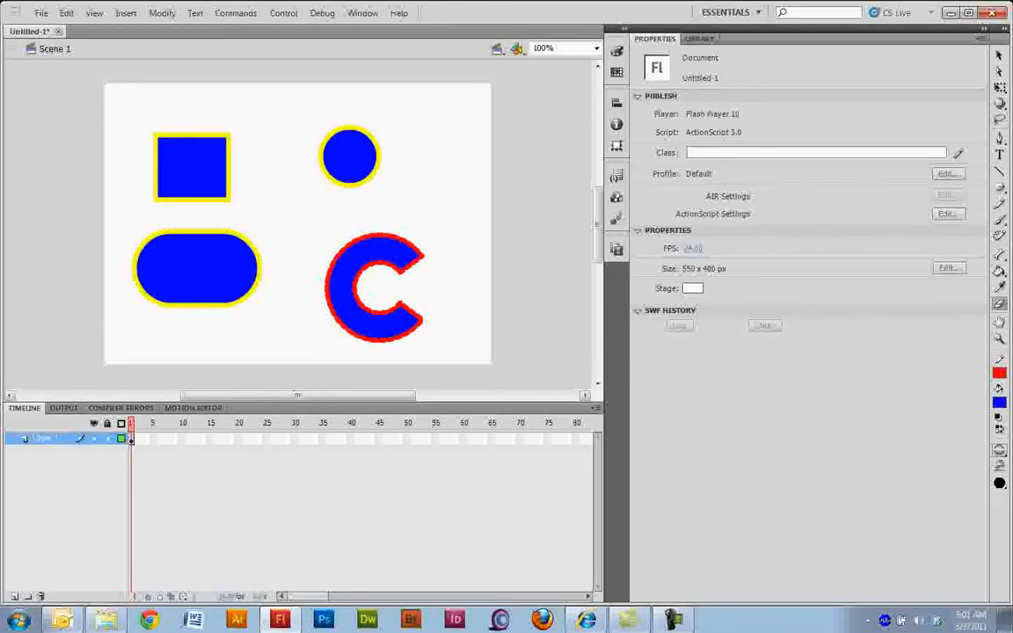
left_click(1000, 450)
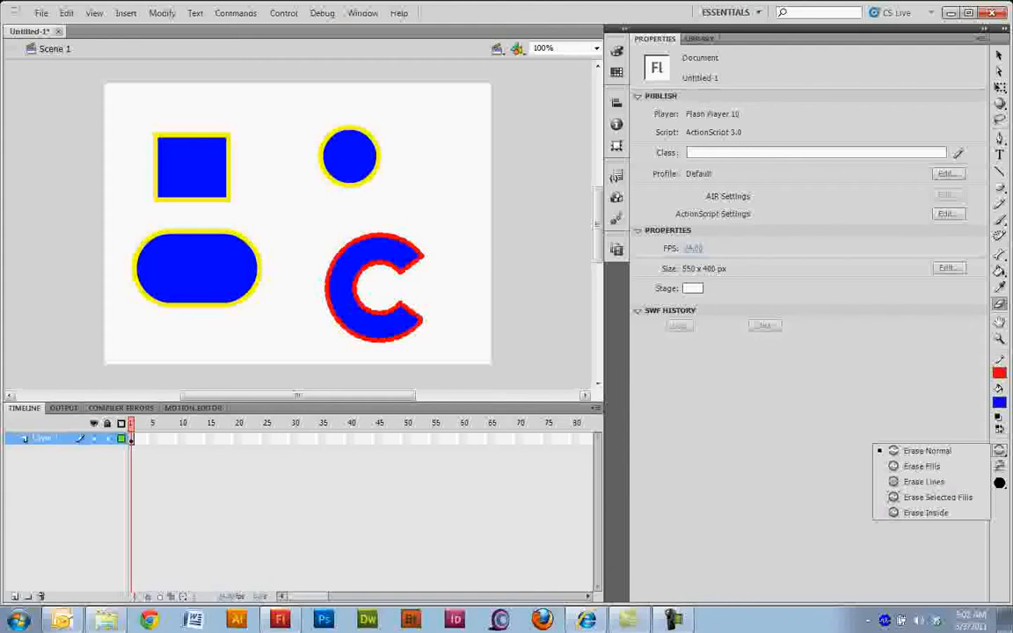
key("Escape")
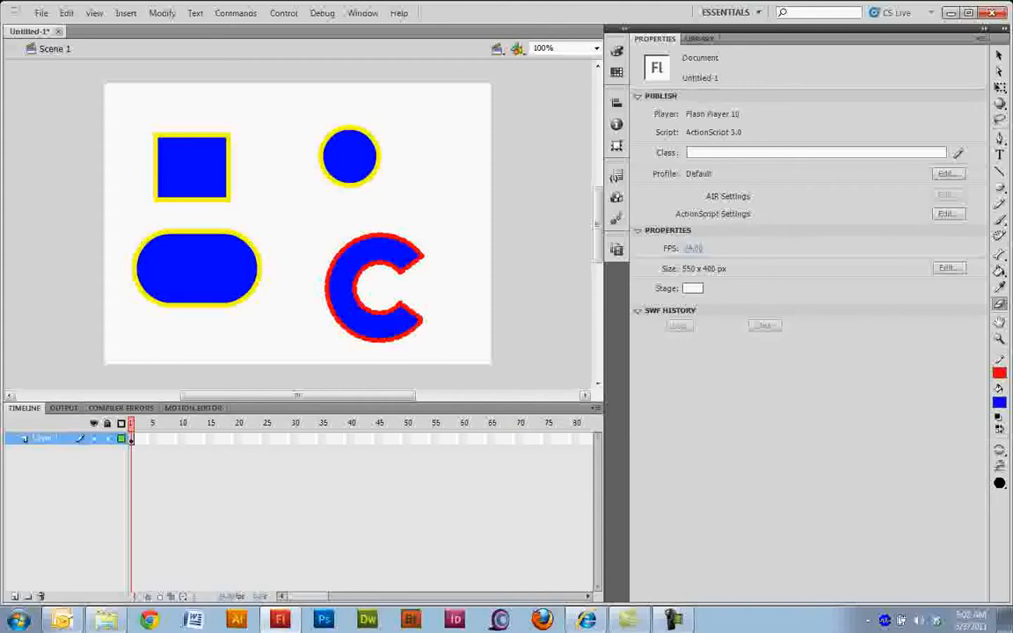
Step: Select the circle and the small rectangle in turn to examine their object type, and view the shape tools
key("v")
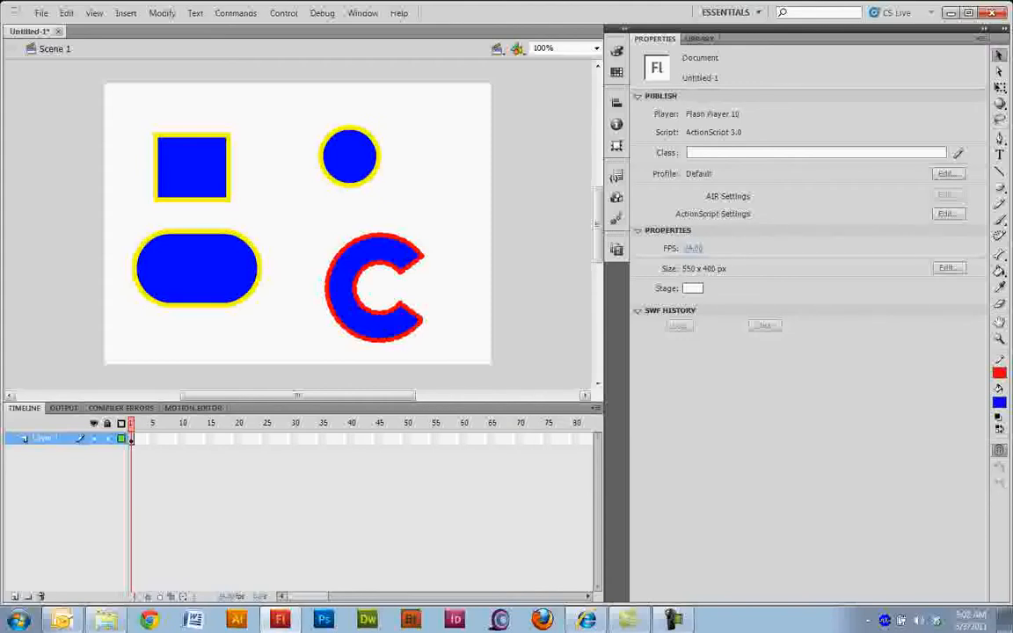
left_click(349, 157)
left_click(191, 167)
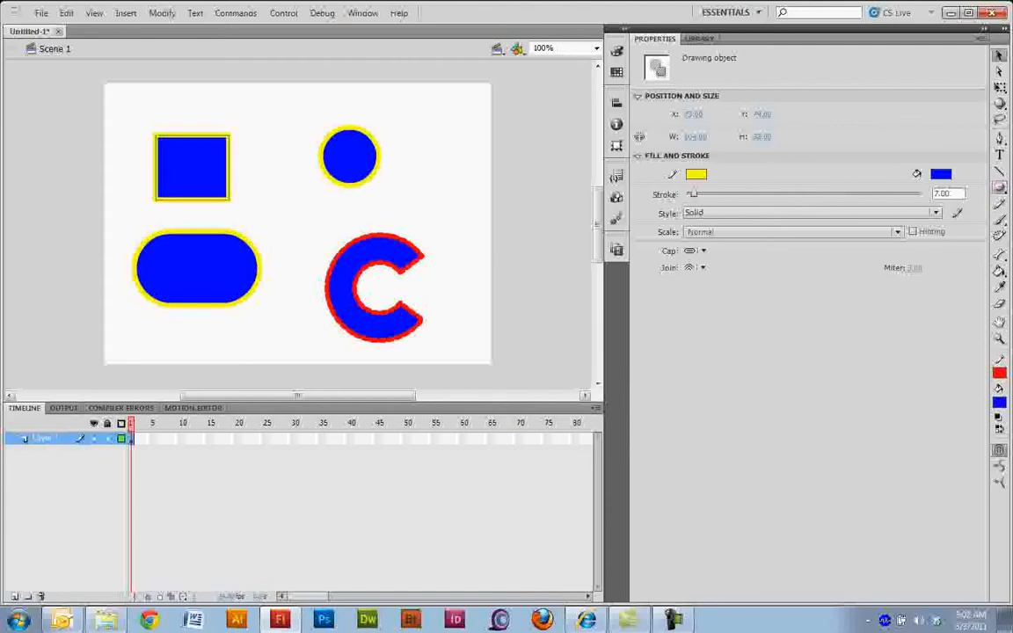
left_click(1000, 187)
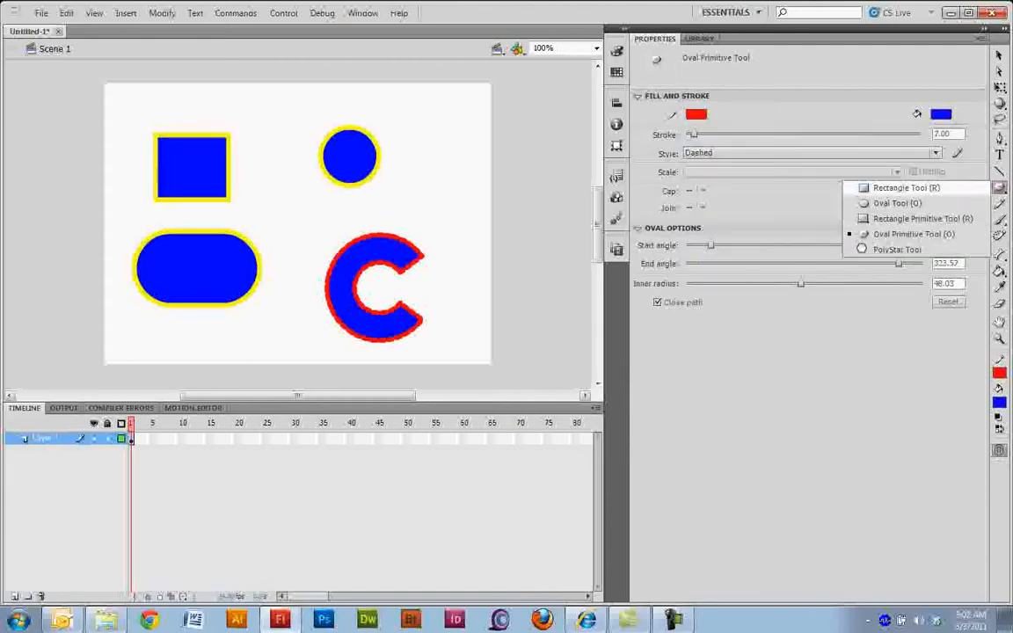
left_click(922, 188)
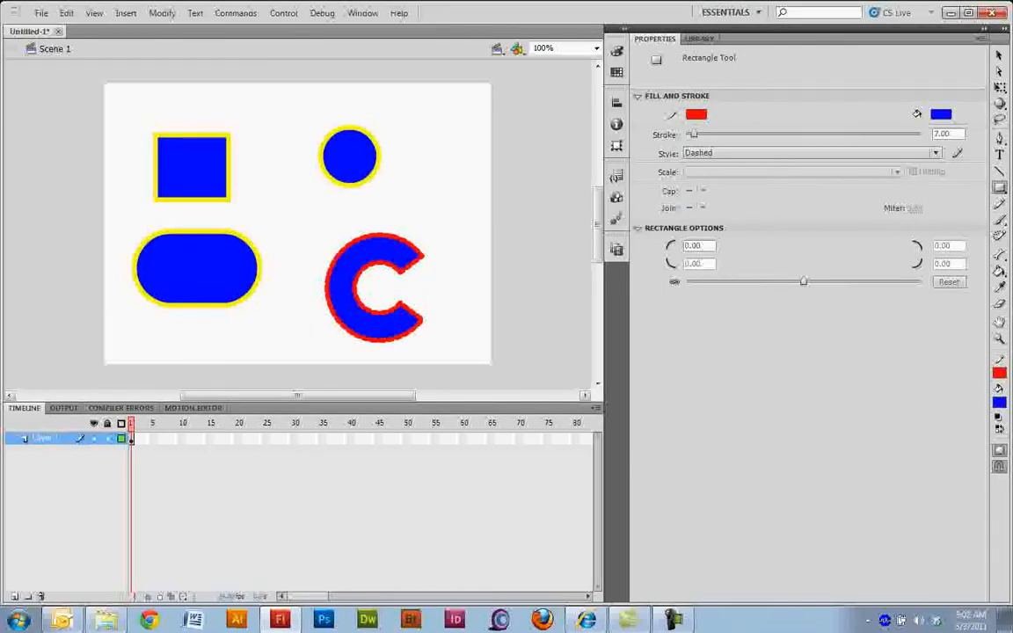
Step: Move the small rectangle, circle and C-shaped oval into a column along the stage's right side, with the rounded rectangle beside the C
key("v")
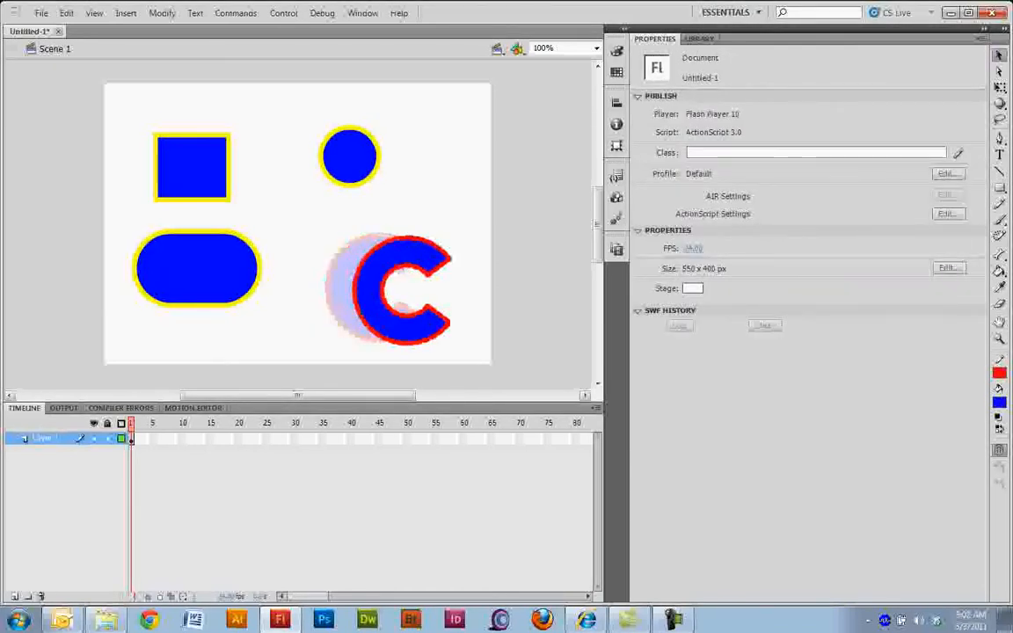
left_click_drag(370, 292, 390, 300)
left_click_drag(197, 270, 285, 312)
left_click_drag(351, 157, 440, 203)
left_click_drag(192, 167, 440, 123)
left_click_drag(441, 202, 448, 202)
left_click_drag(387, 299, 396, 301)
left_click_drag(281, 312, 308, 314)
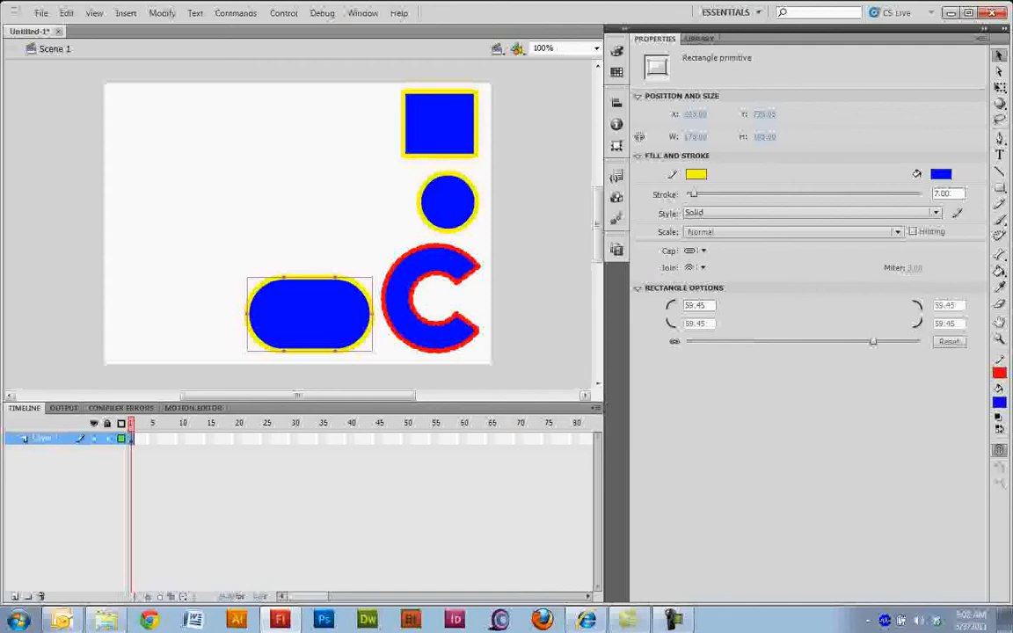
Step: Draw a large blue rectangle with a red dashed 7-point stroke in the stage's upper-left area, with object drawing off
key("r")
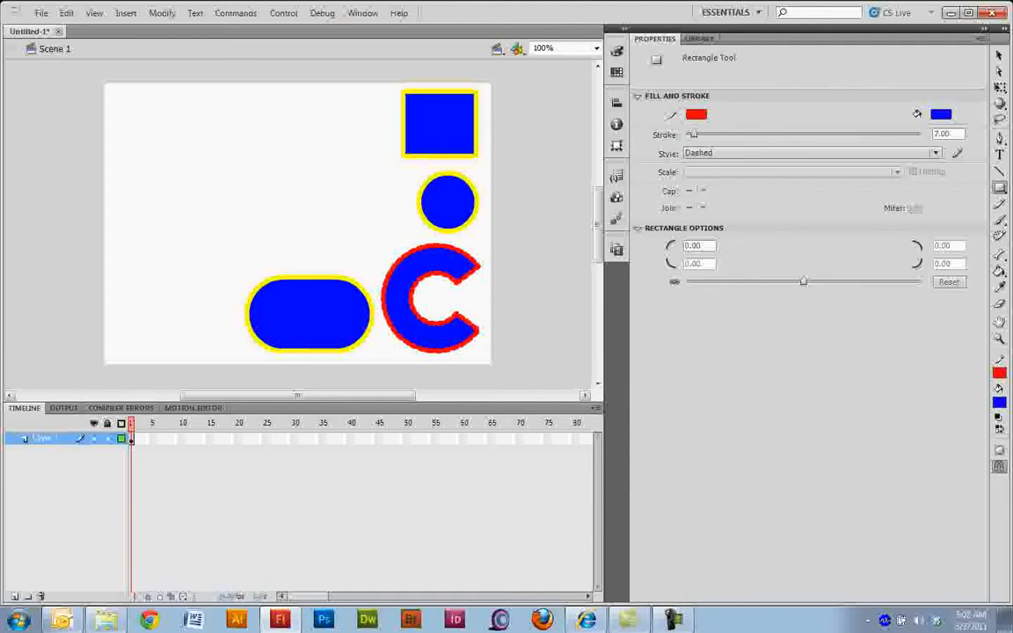
mouse_move(132, 120)
left_mouse_down()
mouse_move(163, 152)
mouse_move(257, 197)
mouse_move(320, 211)
left_mouse_up()
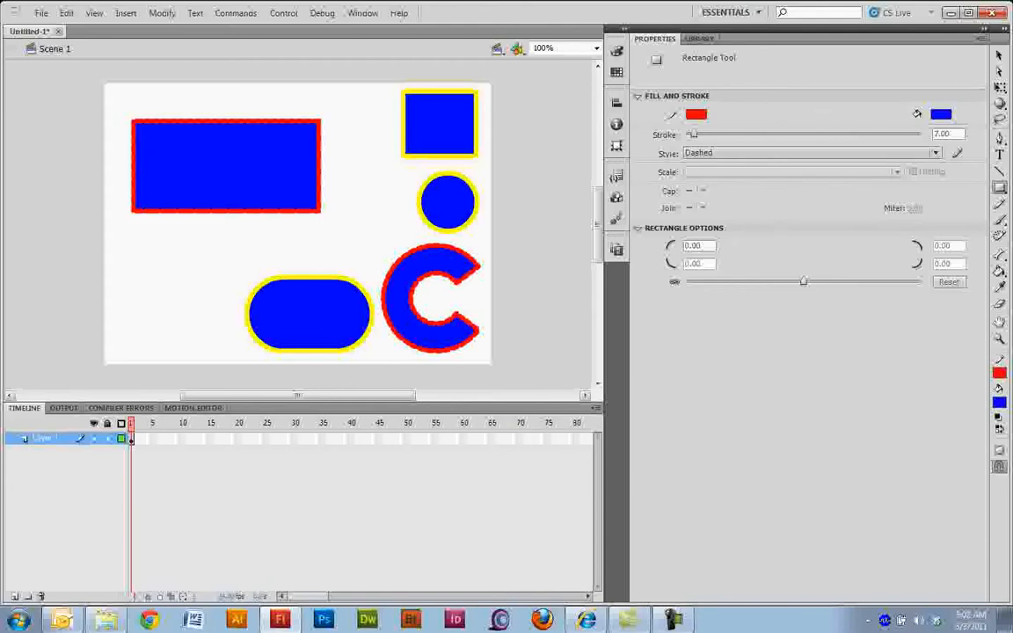
Step: Move the small yellow-outlined rectangle slightly down and to the left as one object, and deselect it
left_click(1000, 55)
left_click(440, 124)
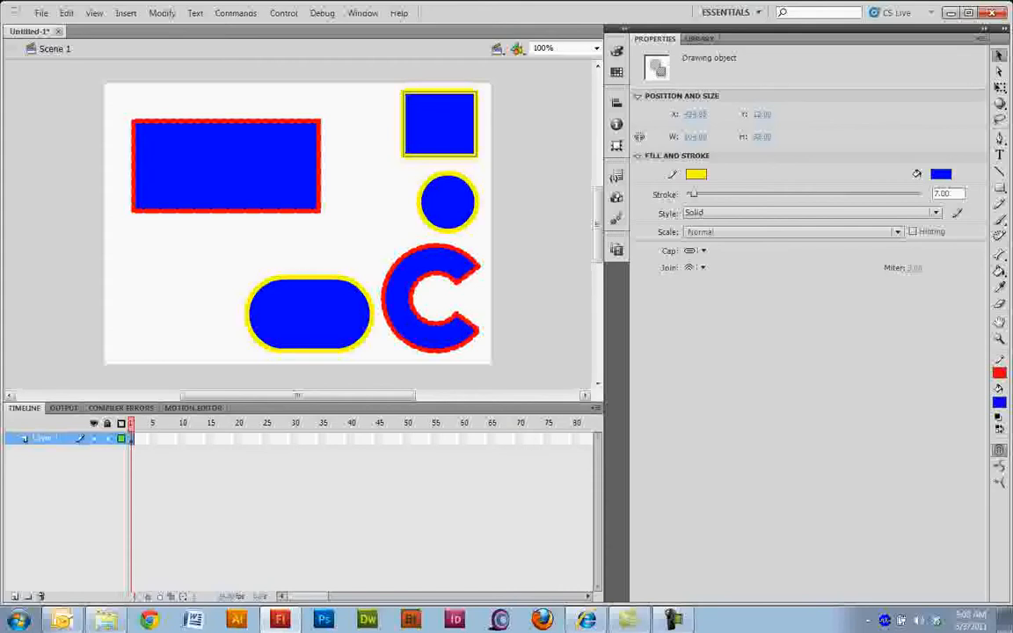
mouse_move(435, 126)
left_mouse_down()
mouse_move(384, 126)
mouse_move(446, 122)
mouse_move(431, 129)
left_mouse_up()
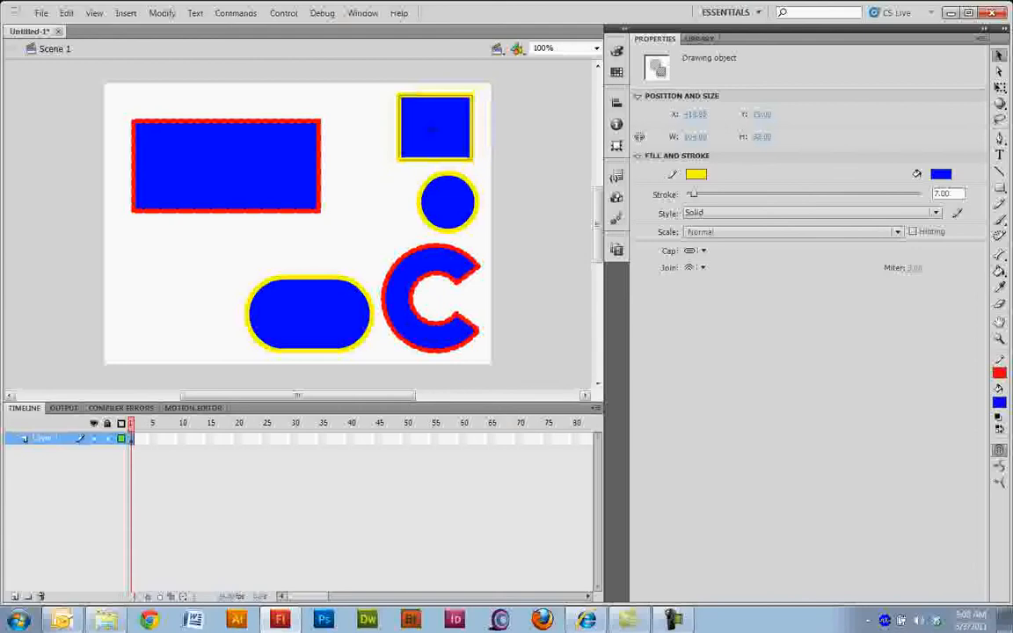
left_click(363, 157)
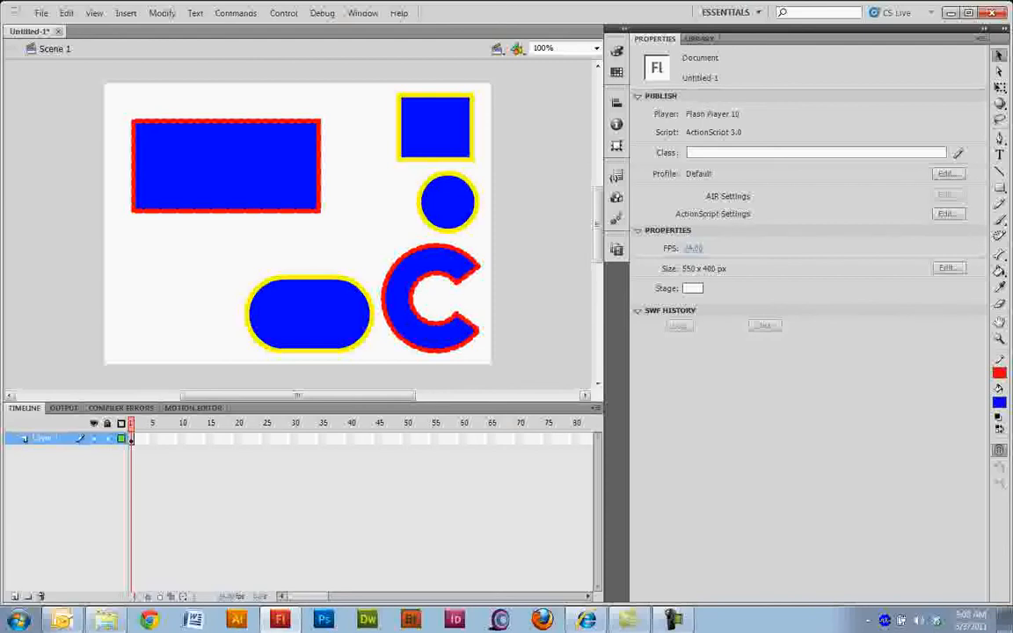
Step: Pull the large rectangle's top stroke up off the shape and move its blue fill separately from the outline
left_click(227, 122)
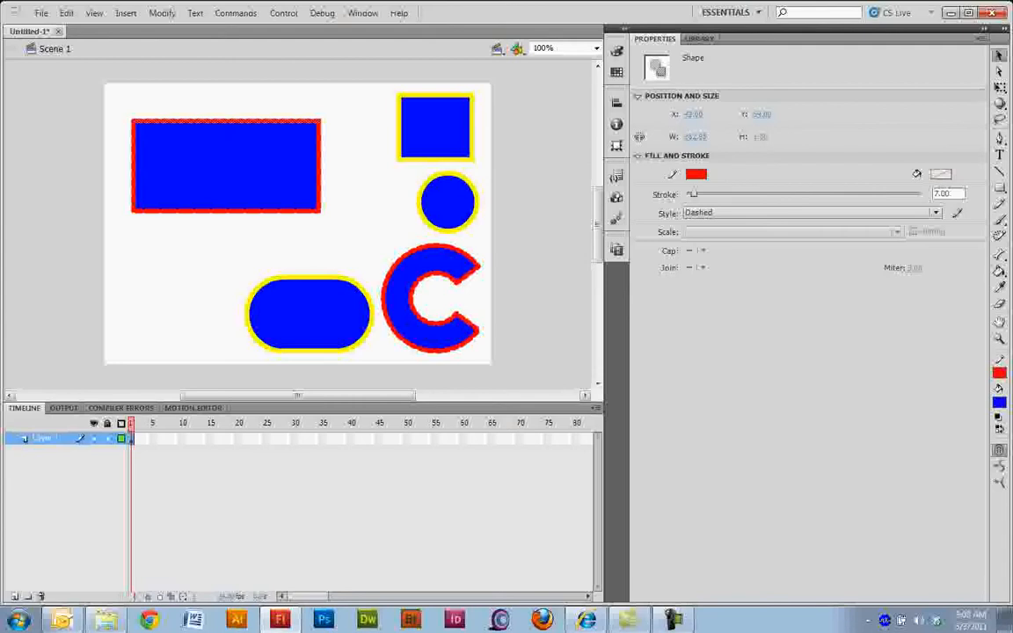
mouse_move(206, 121)
left_mouse_down()
mouse_move(206, 106)
mouse_move(236, 115)
mouse_move(239, 95)
left_mouse_up()
left_click(232, 151)
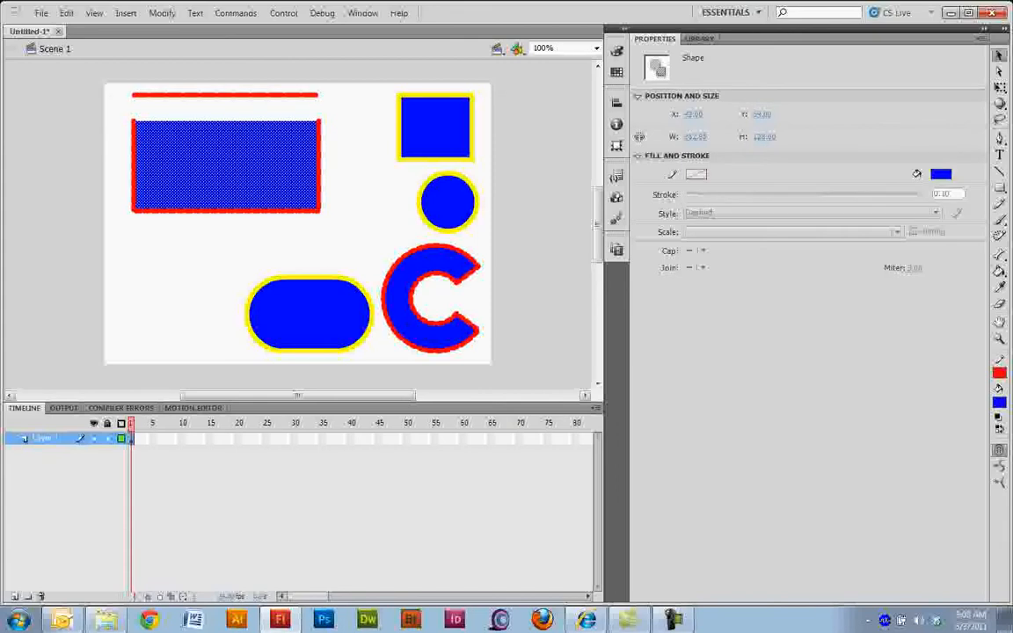
left_click_drag(232, 151, 252, 142)
Step: Bend the large rectangle's left and bottom strokes outward into curves
left_click_drag(133, 165, 118, 163)
left_click_drag(220, 210, 220, 232)
left_click_drag(159, 112, 133, 123)
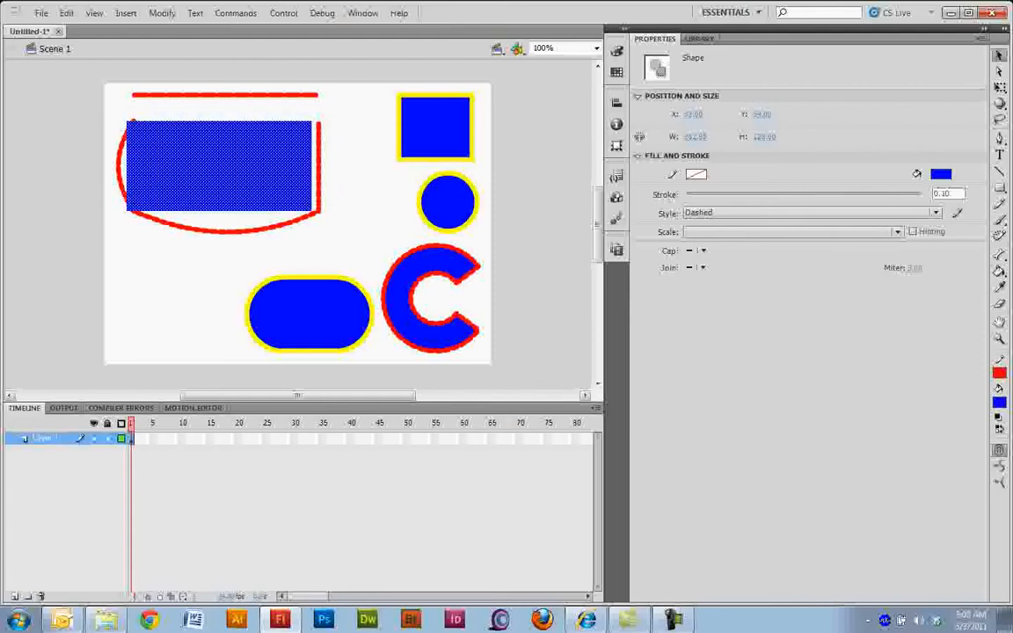
Step: Move the large rectangle's right, bottom and left strokes outward, away from its blue fill, and select the fill
left_click(319, 166)
left_click_drag(319, 165, 350, 165)
left_click_drag(271, 231, 258, 267)
left_click(264, 228)
left_click_drag(264, 229, 271, 251)
left_click_drag(146, 169, 114, 160)
left_click(119, 167)
left_click(131, 168)
left_click(220, 168)
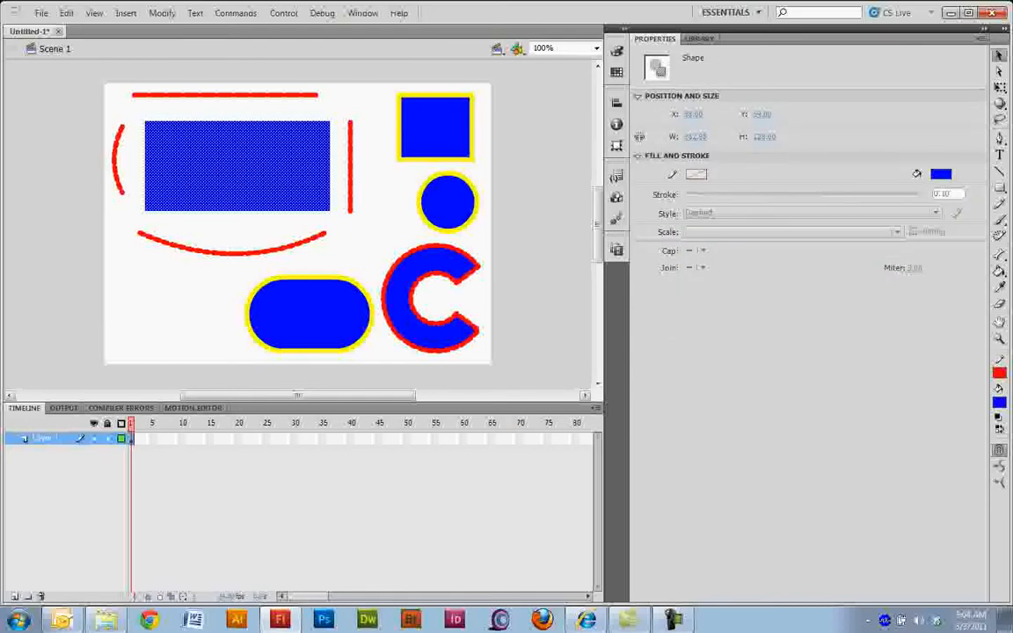
Step: Erase a wide irregular strip down through the middle of the large blue fill with the Eraser tool
key("e")
left_click_drag(211, 125, 230, 206)
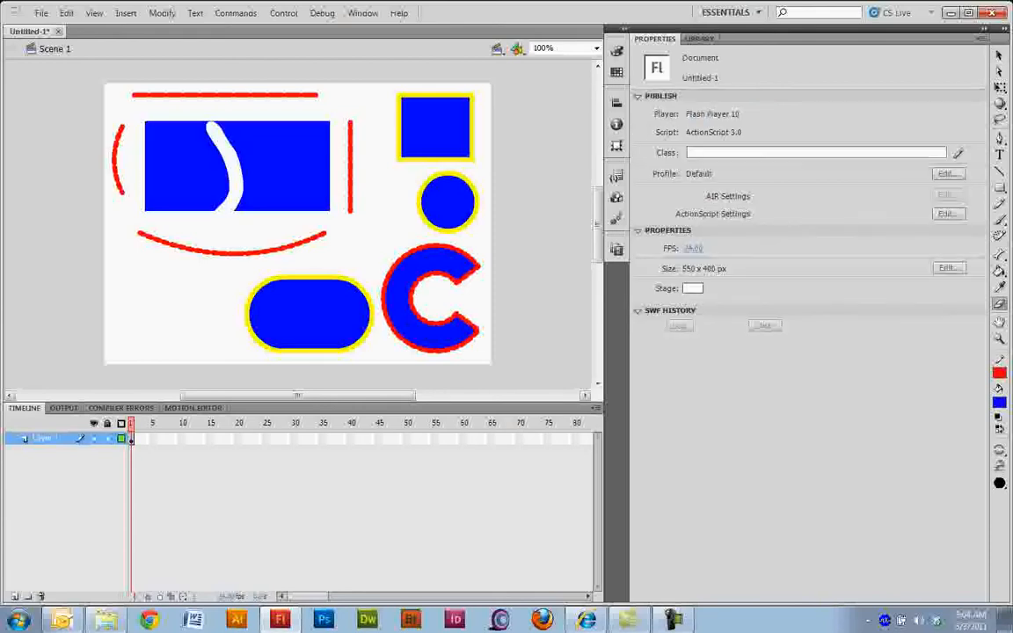
mouse_move(210, 125)
left_mouse_down()
mouse_move(236, 186)
mouse_move(262, 176)
mouse_move(252, 188)
mouse_move(205, 148)
mouse_move(235, 113)
mouse_move(286, 132)
left_mouse_up()
Step: Draw a green oval with a red dashed 7-point stroke over the middle of the erased blue rectangle
left_click(1000, 187)
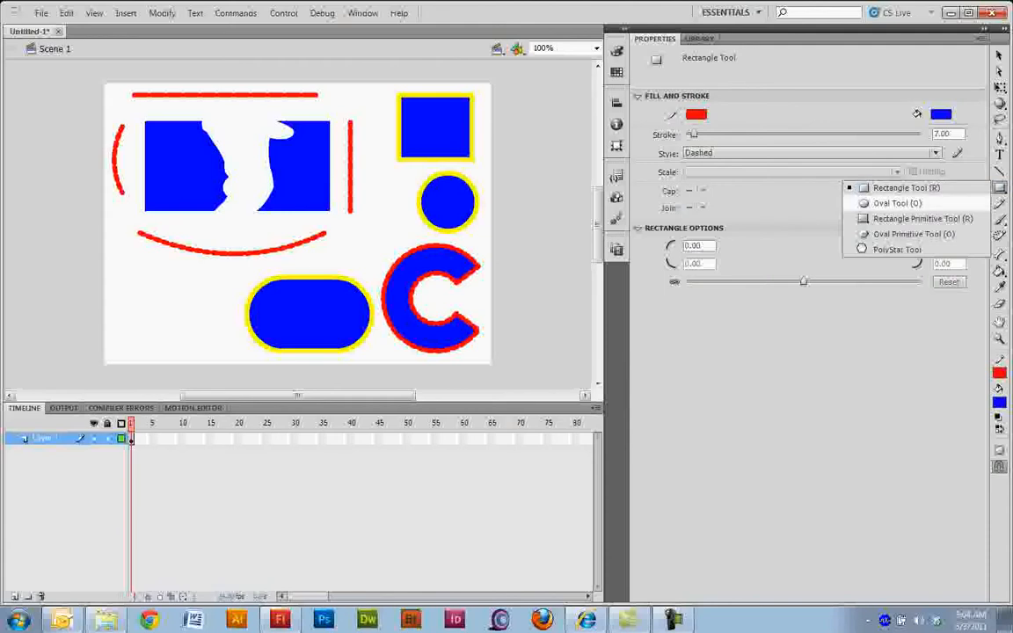
left_click(897, 204)
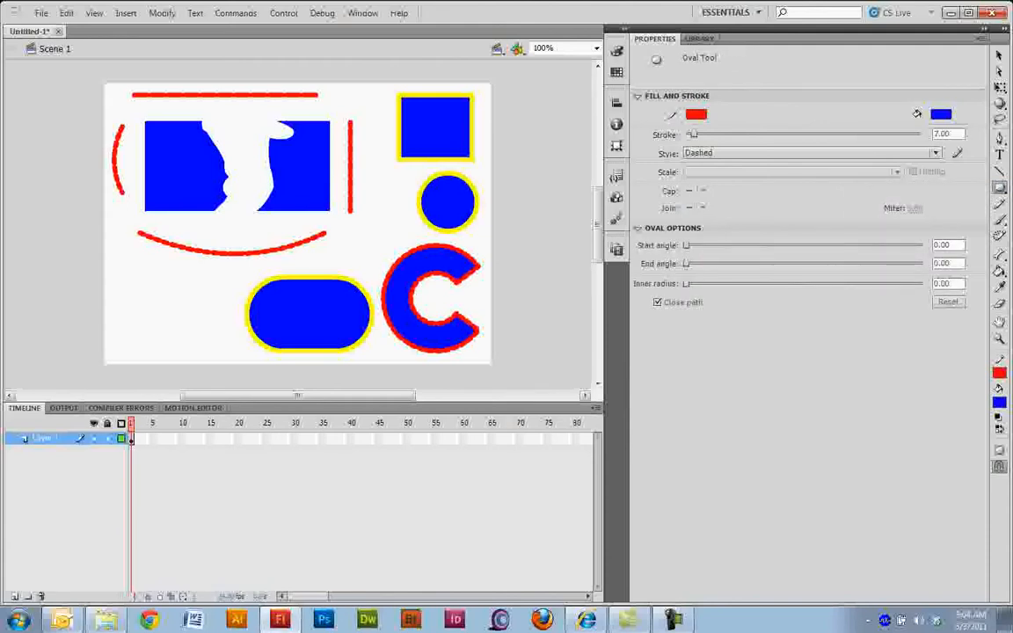
left_click(941, 114)
left_click(803, 217)
mouse_move(185, 107)
left_mouse_down()
mouse_move(211, 145)
mouse_move(313, 229)
left_mouse_up()
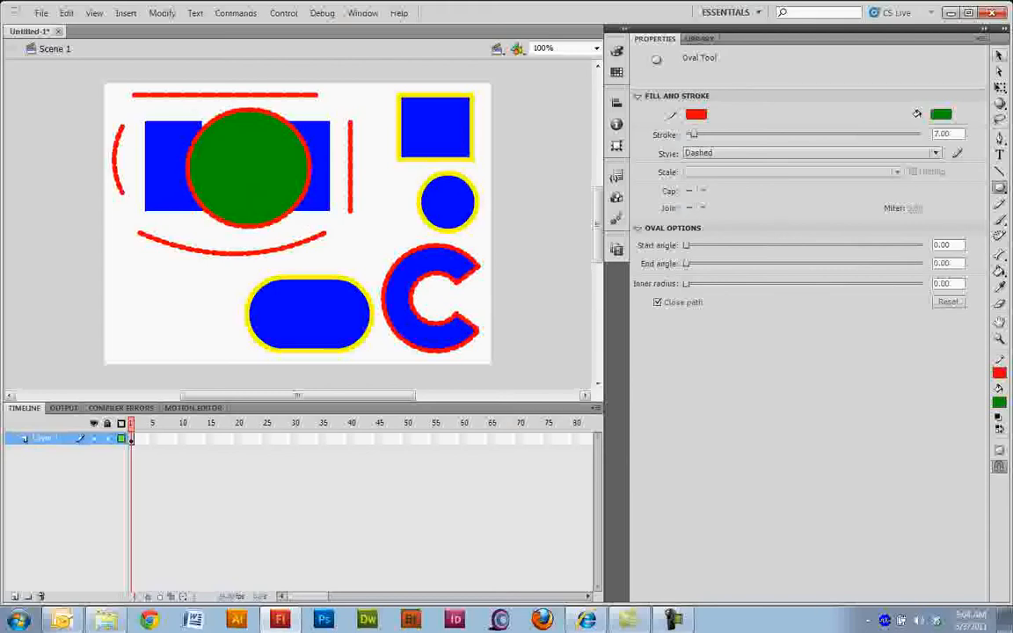
Step: Move the oval's green fill out of its red outline to the stage's lower-left corner
key("a")
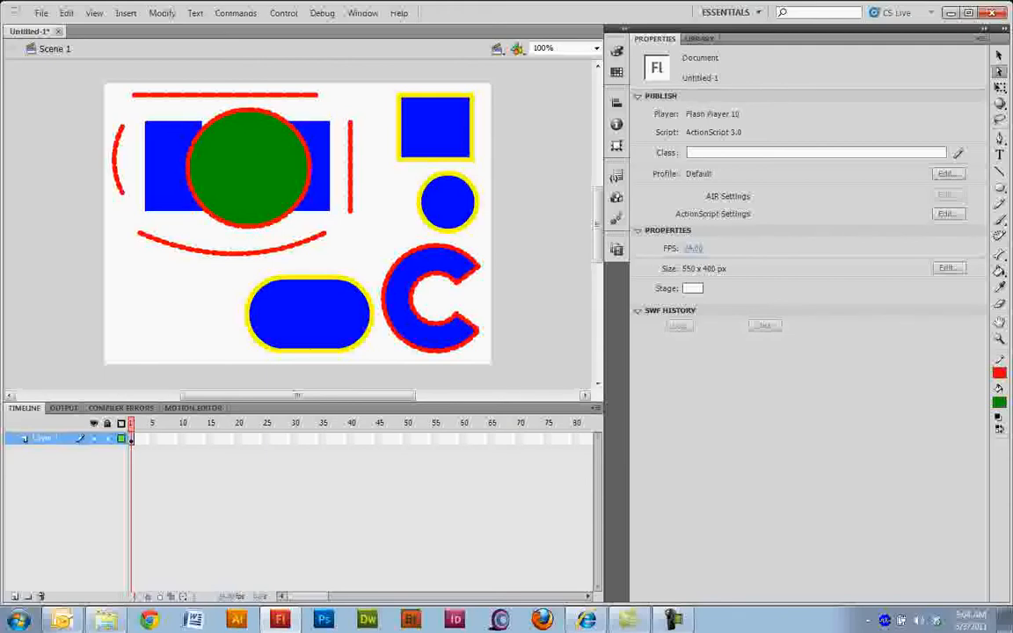
key("v")
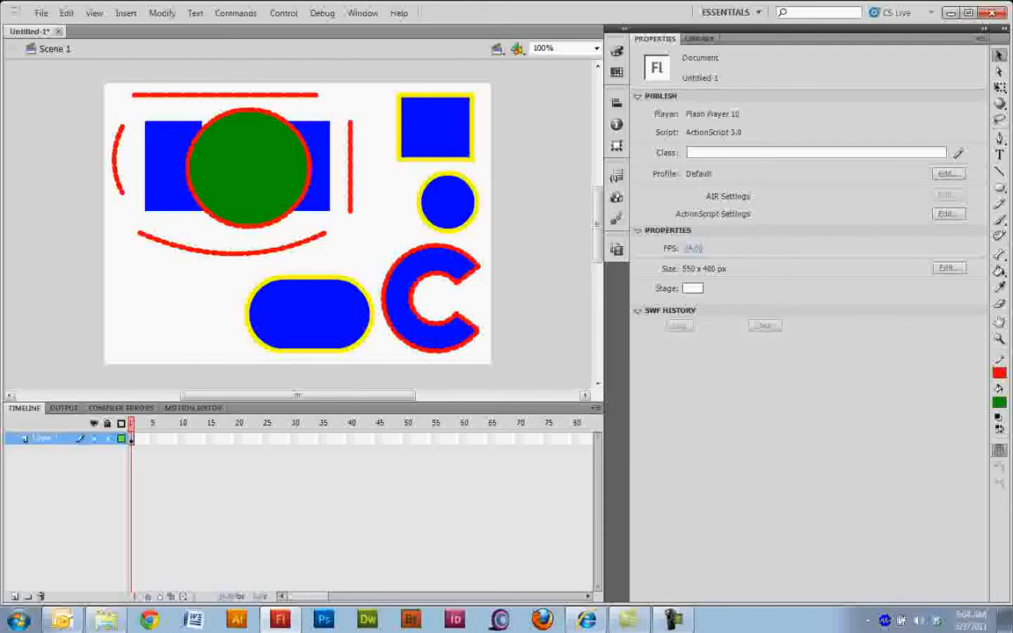
left_click(244, 156)
left_click_drag(244, 156, 165, 302)
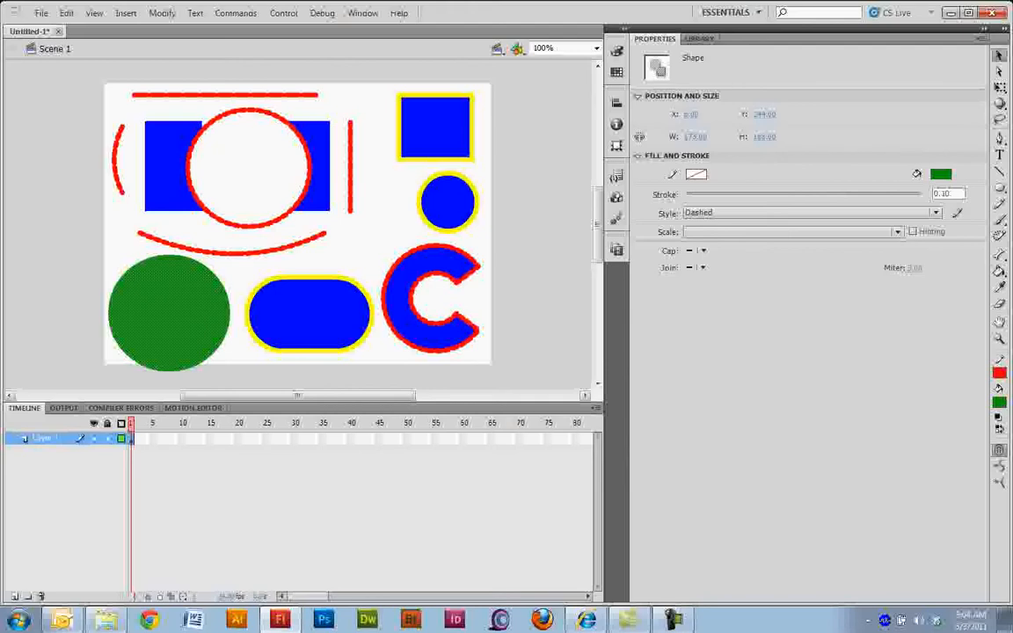
left_click_drag(164, 302, 156, 297)
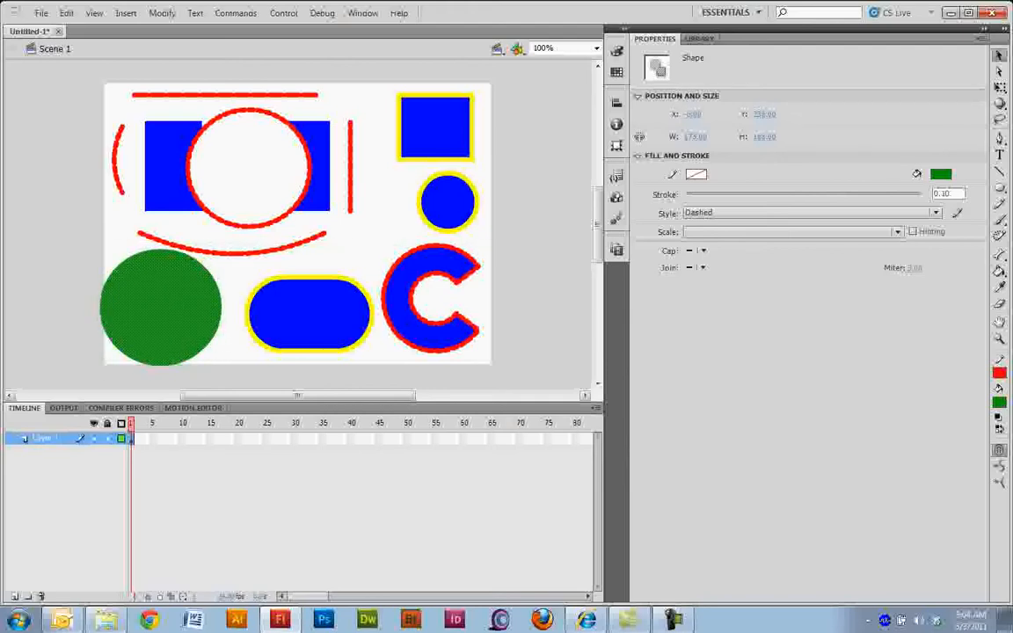
Step: Shift the lower curved red stroke slightly up and right, and drop the green circle so it overlaps that stroke
left_click(234, 253)
left_click_drag(234, 253, 245, 245)
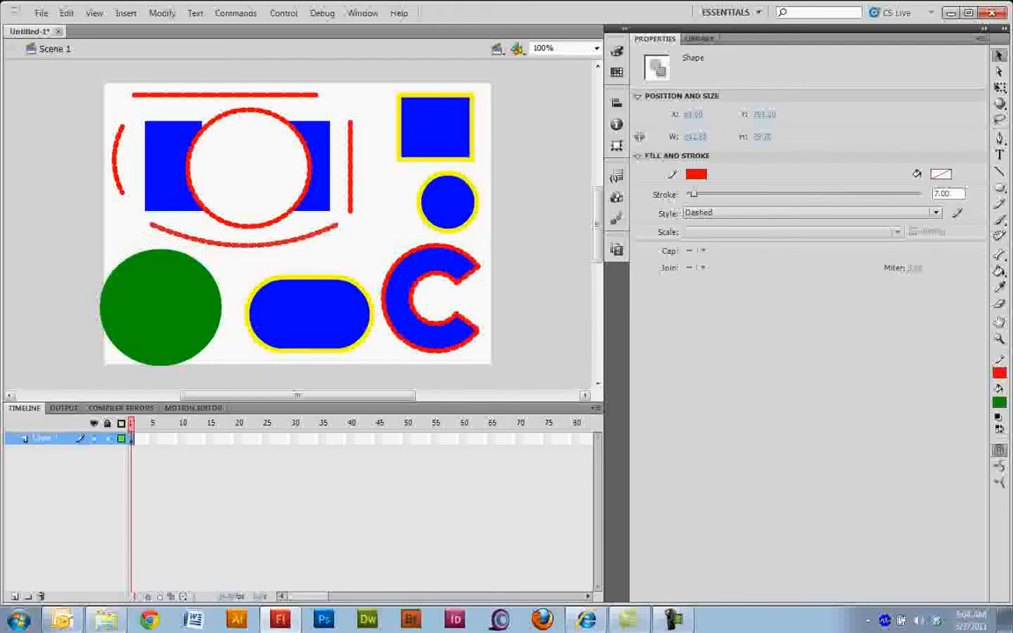
left_click_drag(175, 304, 185, 289)
left_click(116, 160)
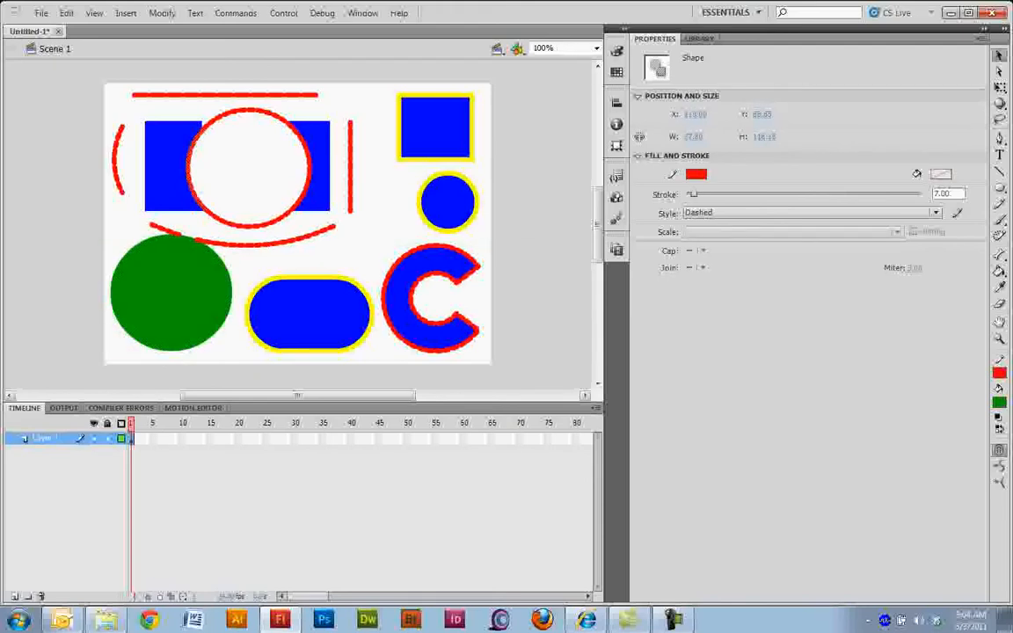
Step: Try to reshape the top of the empty red circle outline by pulling it up and right, and undo it
left_click_drag(250, 110, 305, 103)
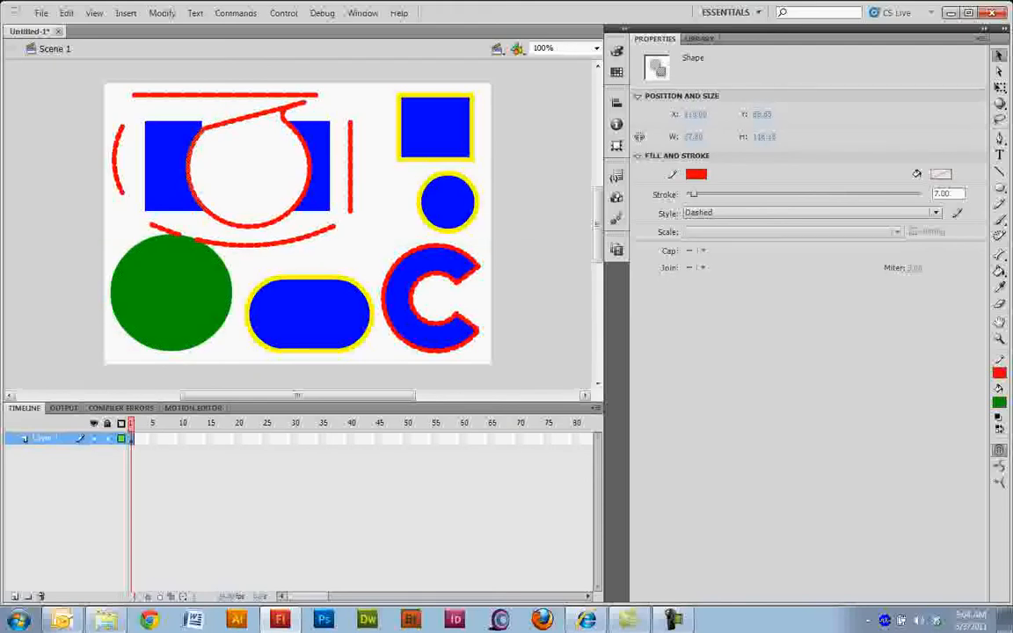
key("ctrl+z")
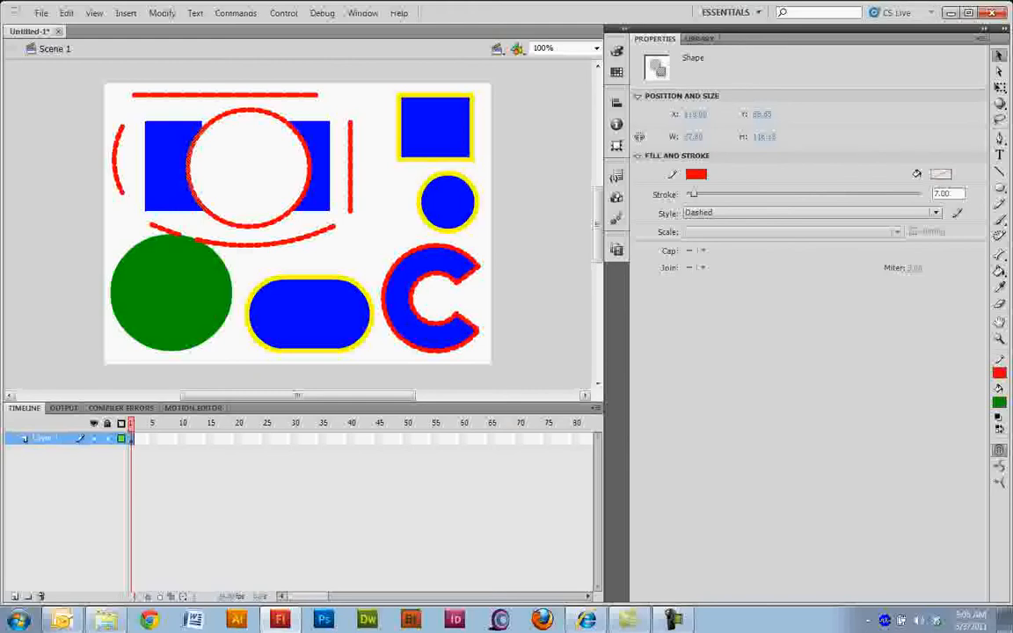
Step: Clear the stage and draw a green five-sided polygon with a red dashed 7-point stroke in its upper-left area
key("ctrl+a")
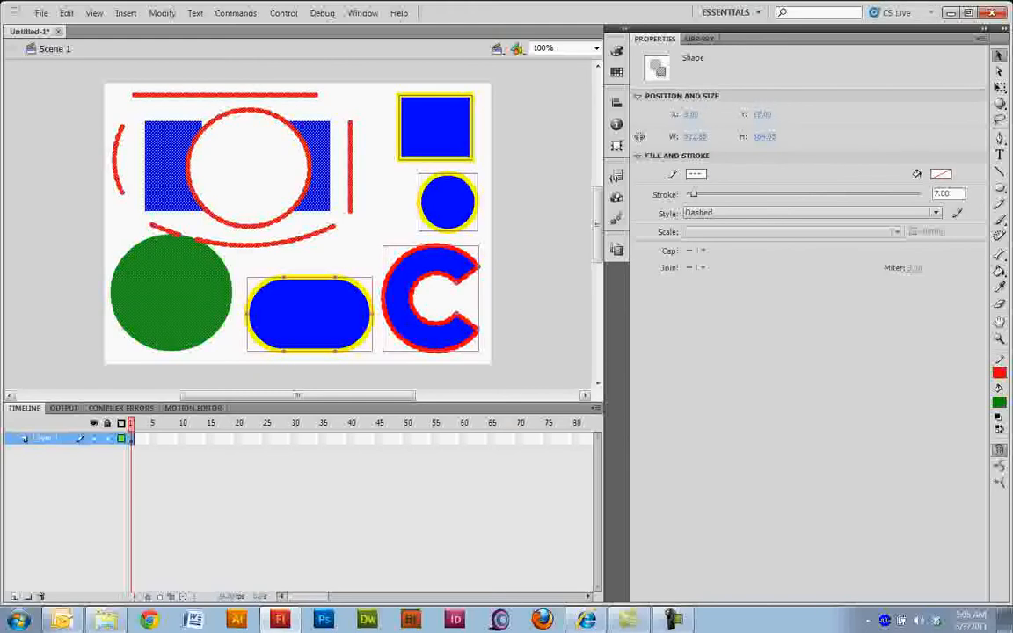
key("Delete")
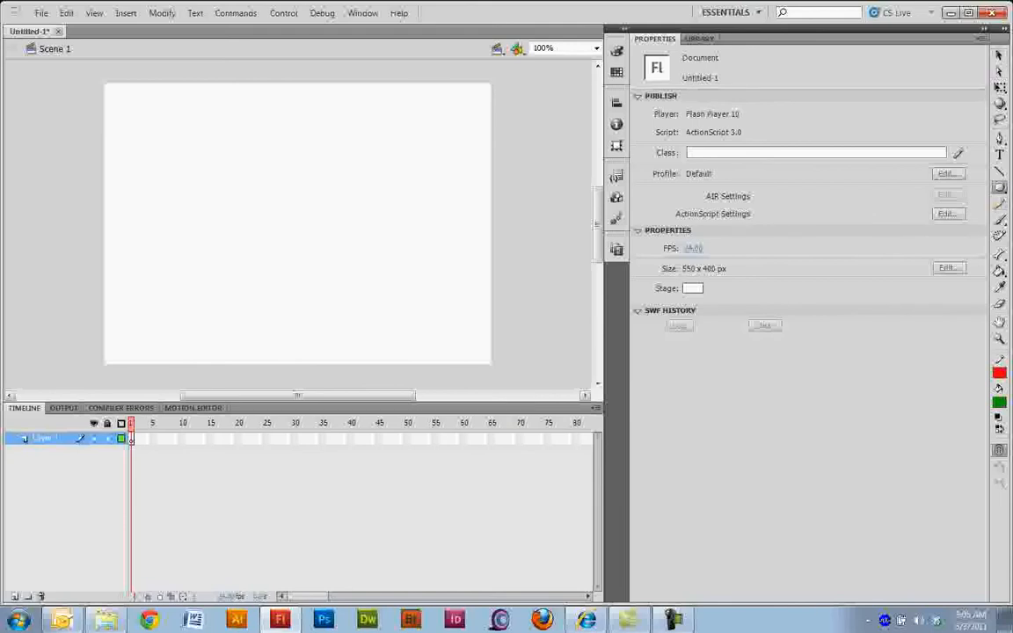
left_click(999, 186)
left_click(883, 186)
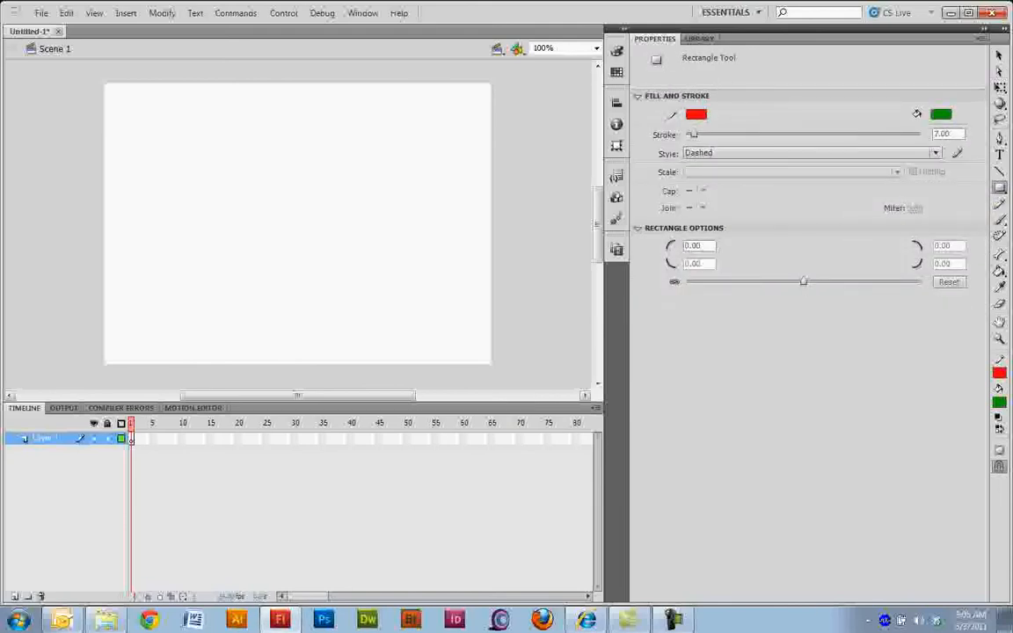
left_click(1000, 187)
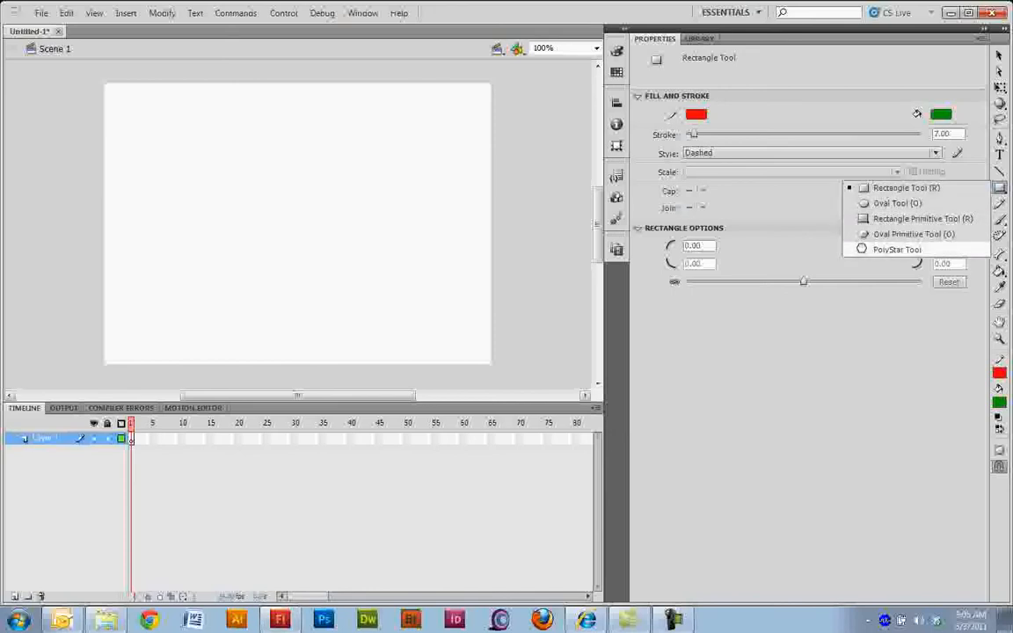
left_click(880, 249)
left_click(812, 245)
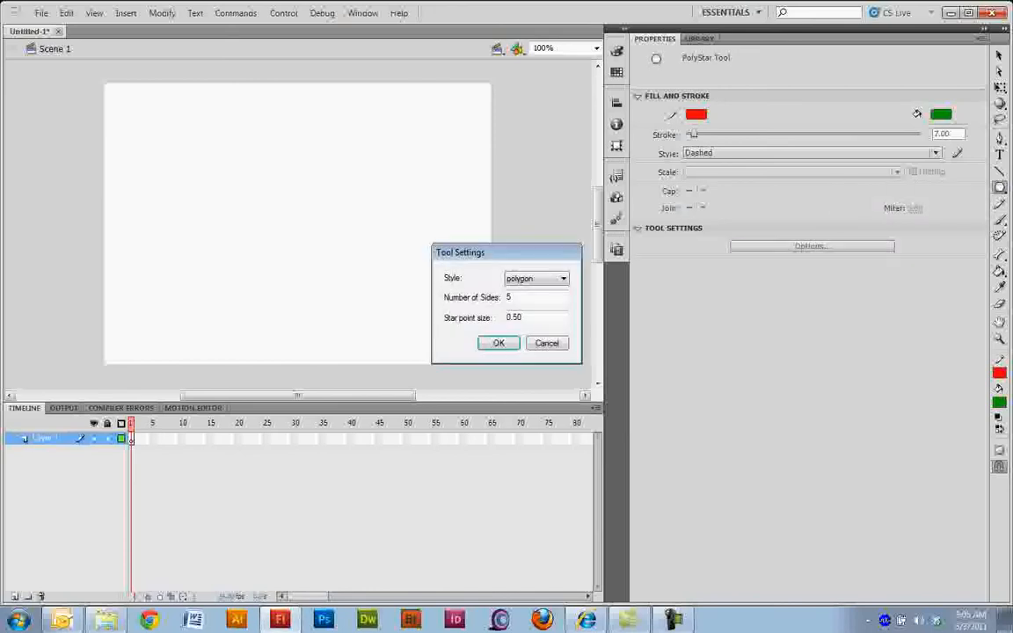
left_click(499, 343)
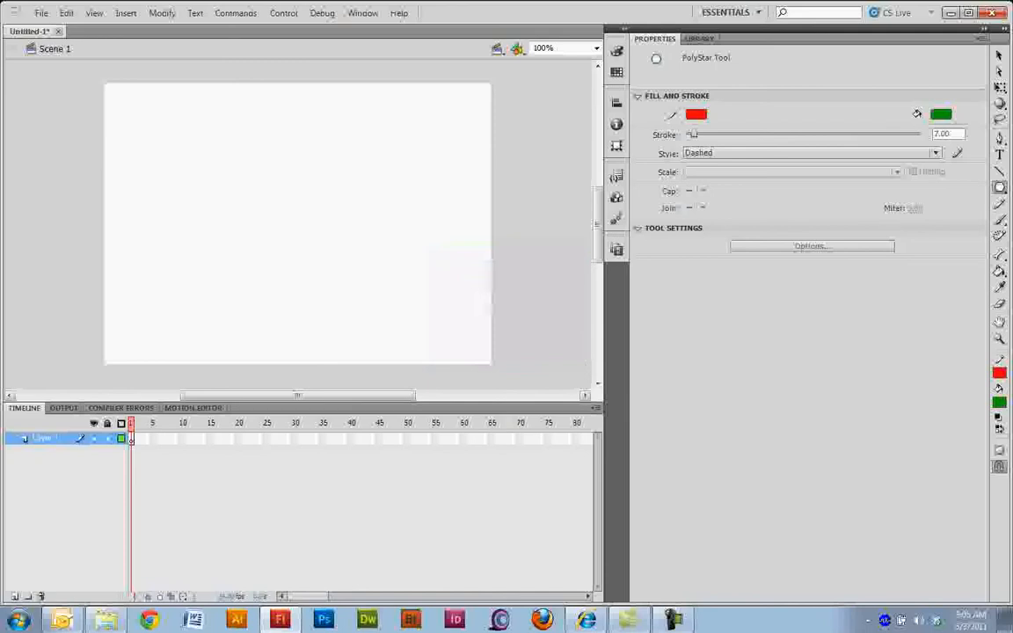
left_click_drag(224, 180, 222, 123)
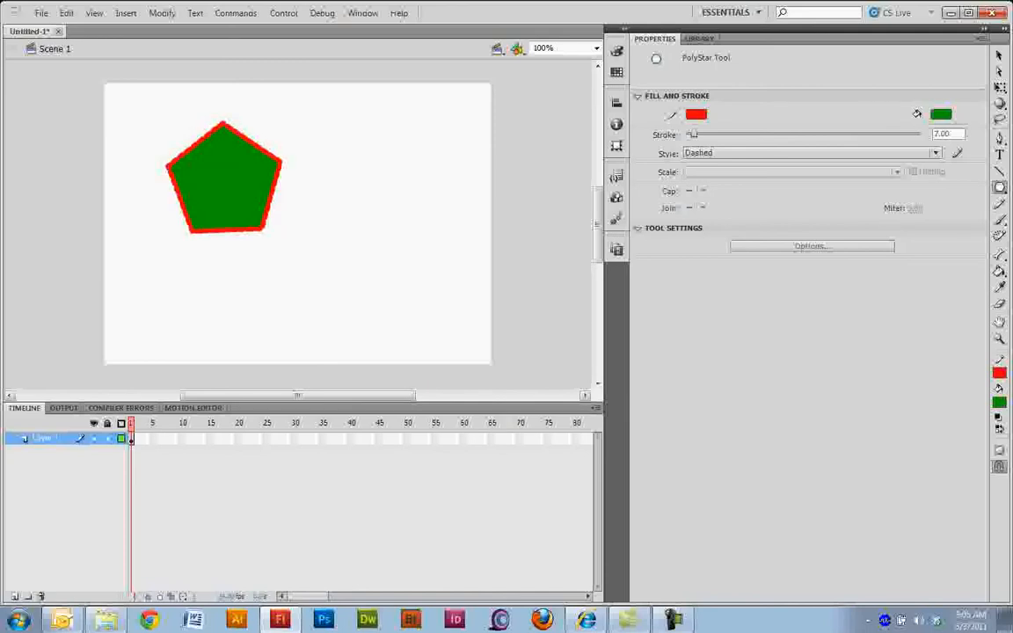
Step: Reshape the pentagon by pulling its right corner inward and its top corner up and right, and move the shape right
key("a")
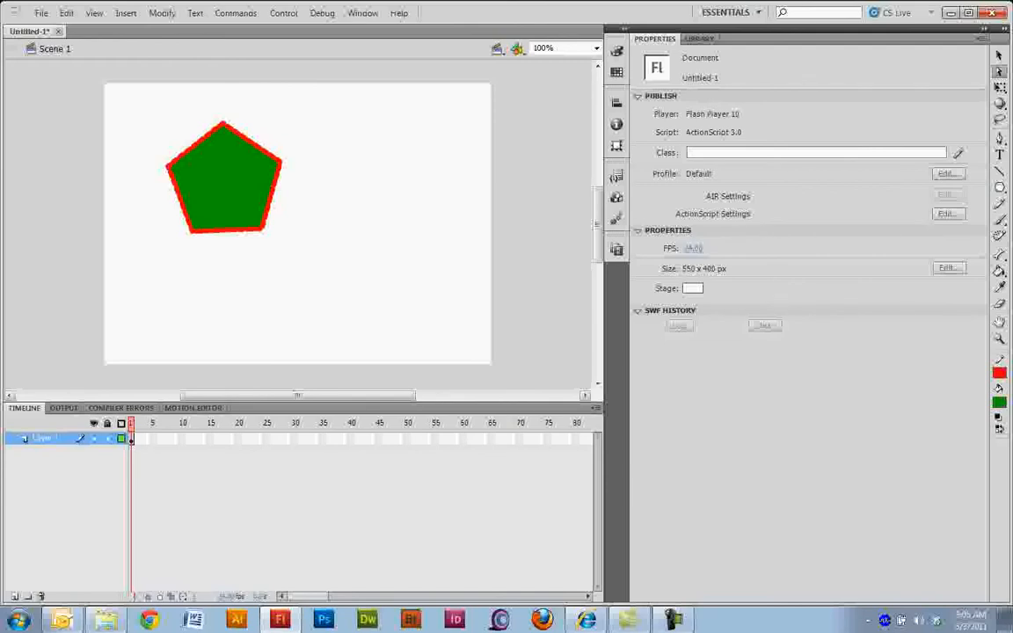
left_click(195, 146)
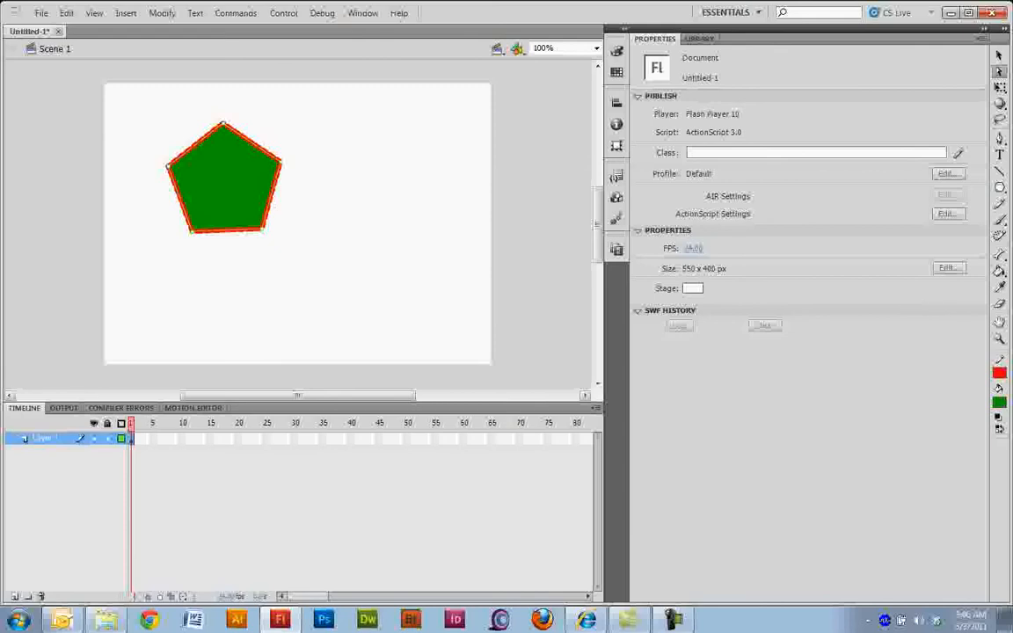
left_click_drag(281, 162, 220, 167)
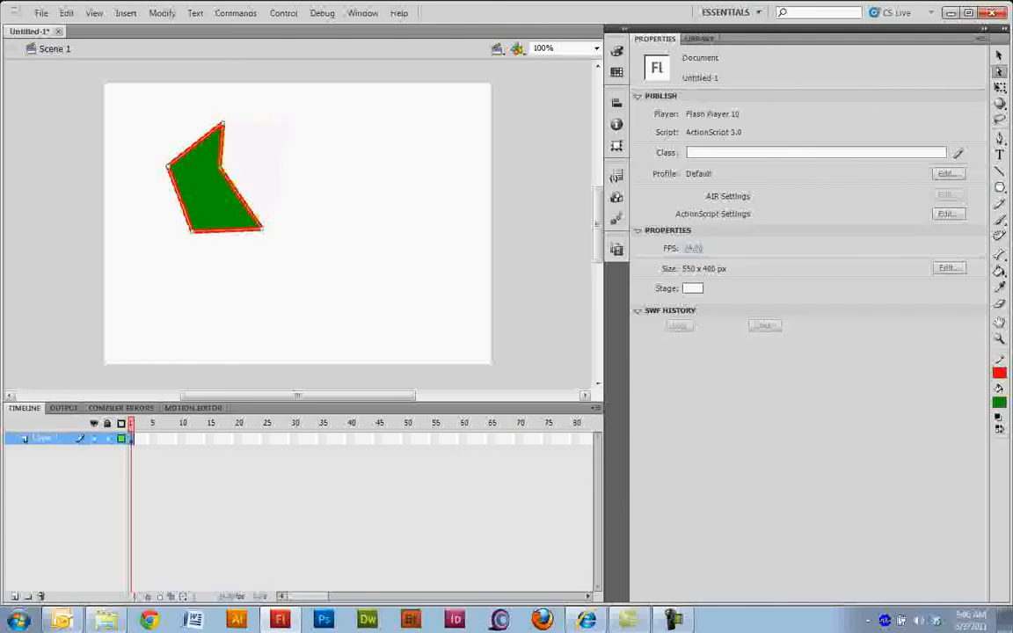
left_click_drag(222, 124, 293, 109)
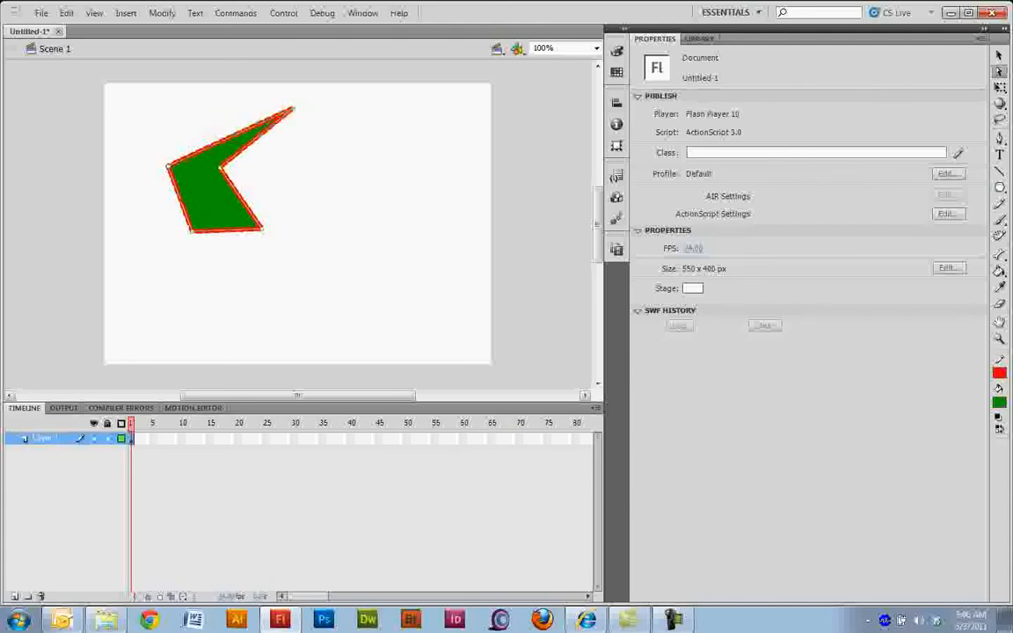
left_click_drag(247, 206, 291, 211)
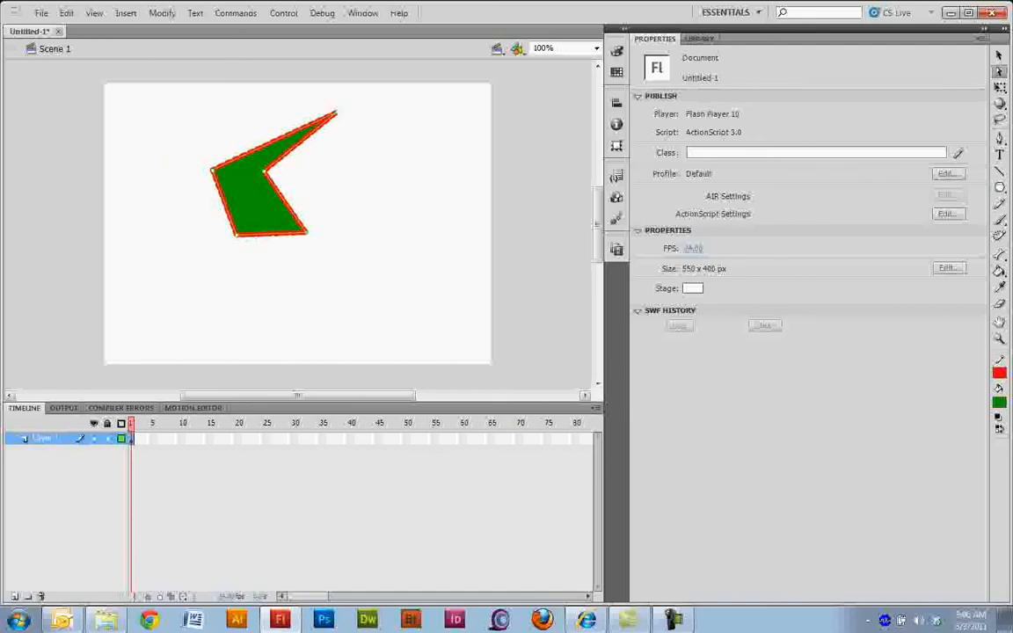
Step: Pull the shape's lower-right corner up into a second spike, adjust the notch point, move the shape up and right, and deselect it
left_click_drag(308, 233, 363, 143)
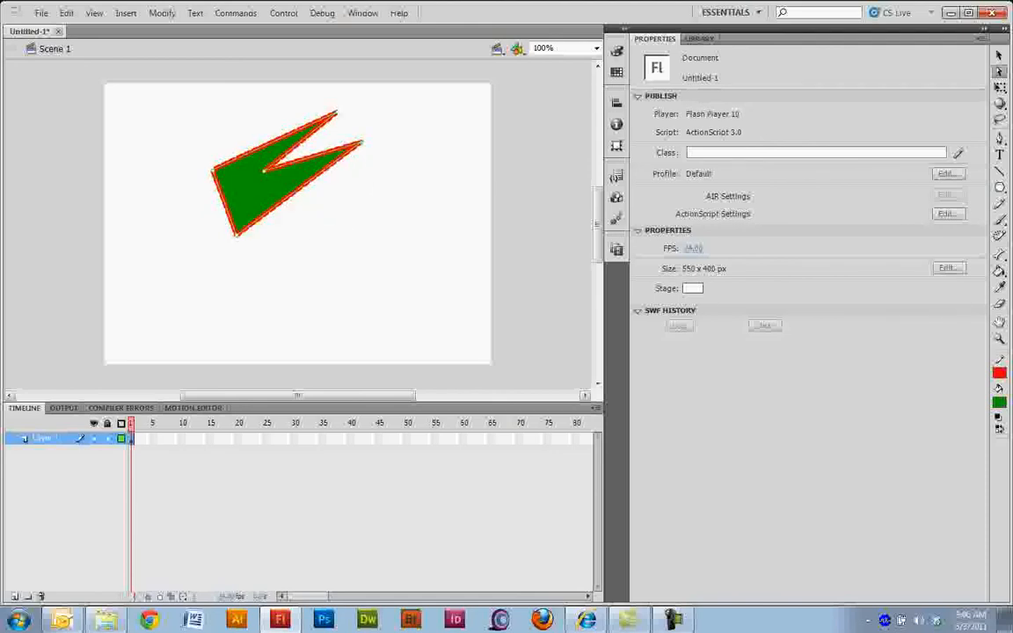
left_click_drag(262, 172, 240, 187)
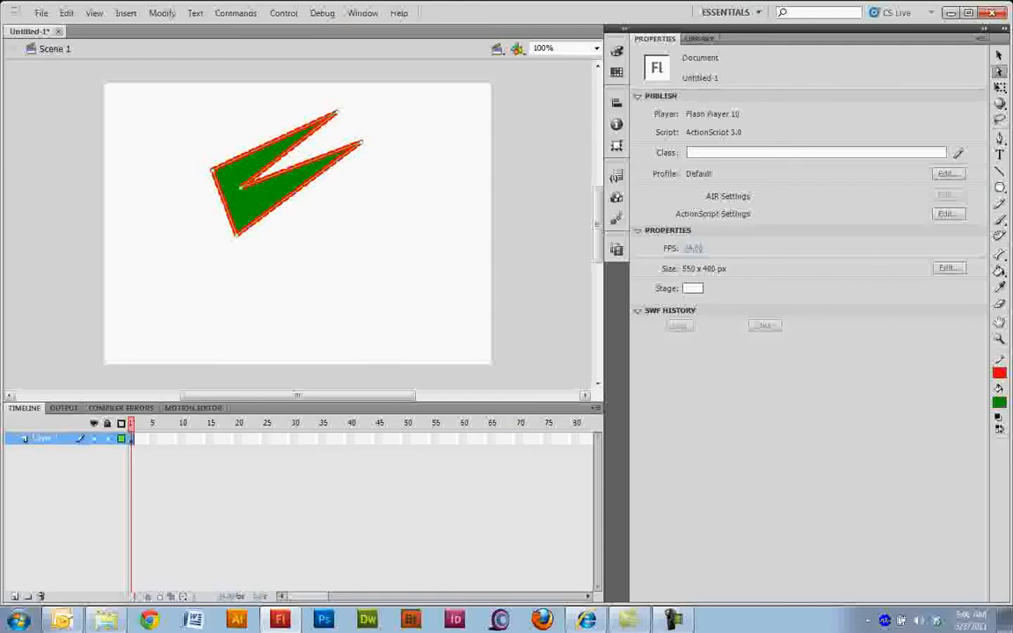
left_click_drag(240, 186, 306, 156)
key("Escape")
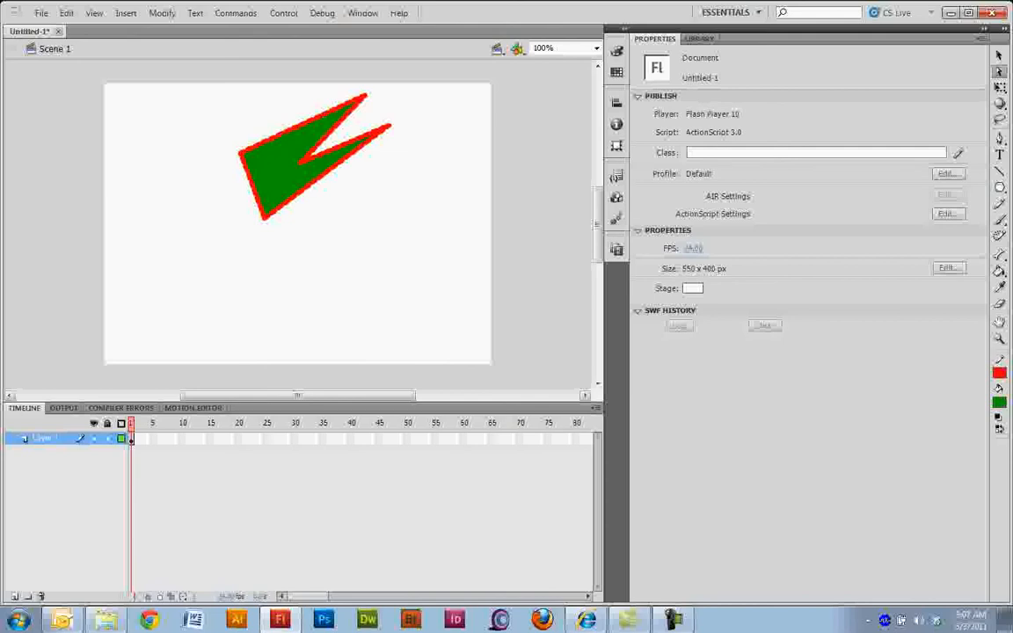
Step: Enlarge the shape by pulling its left corners outward, deepen the notch, lower the second spike's tip, and move the shape right and down
left_click(252, 183)
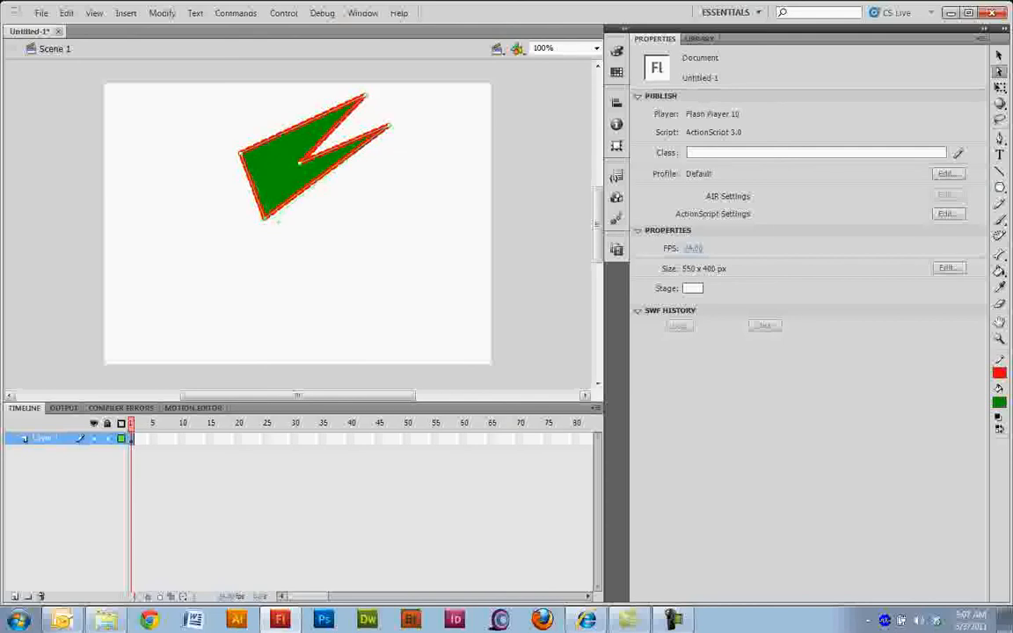
left_click_drag(262, 217, 234, 266)
left_click_drag(240, 153, 212, 128)
left_click_drag(300, 163, 232, 186)
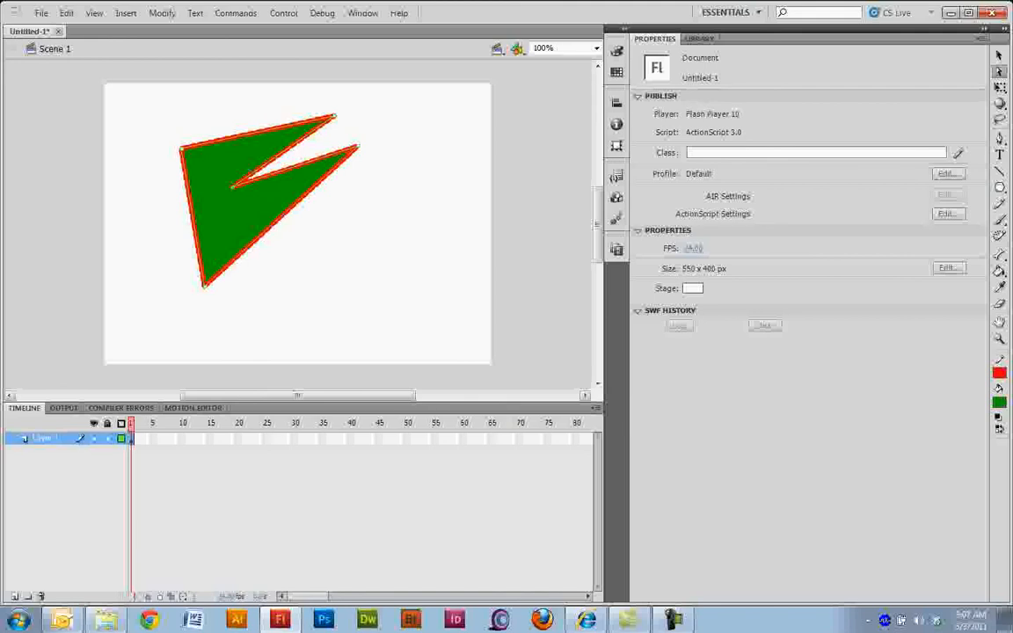
left_click_drag(357, 146, 364, 194)
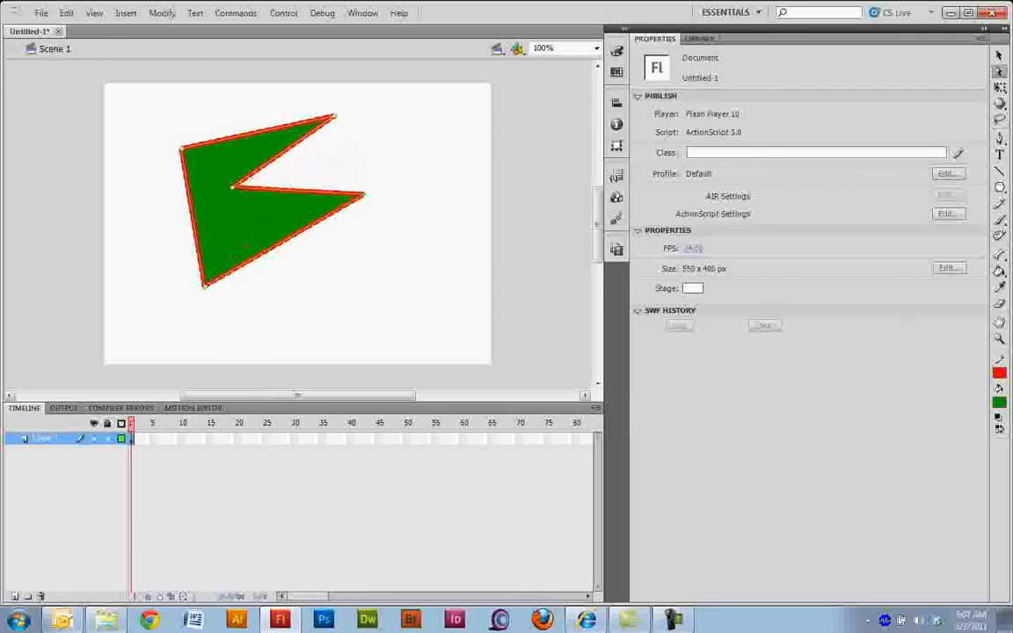
left_click_drag(299, 231, 340, 245)
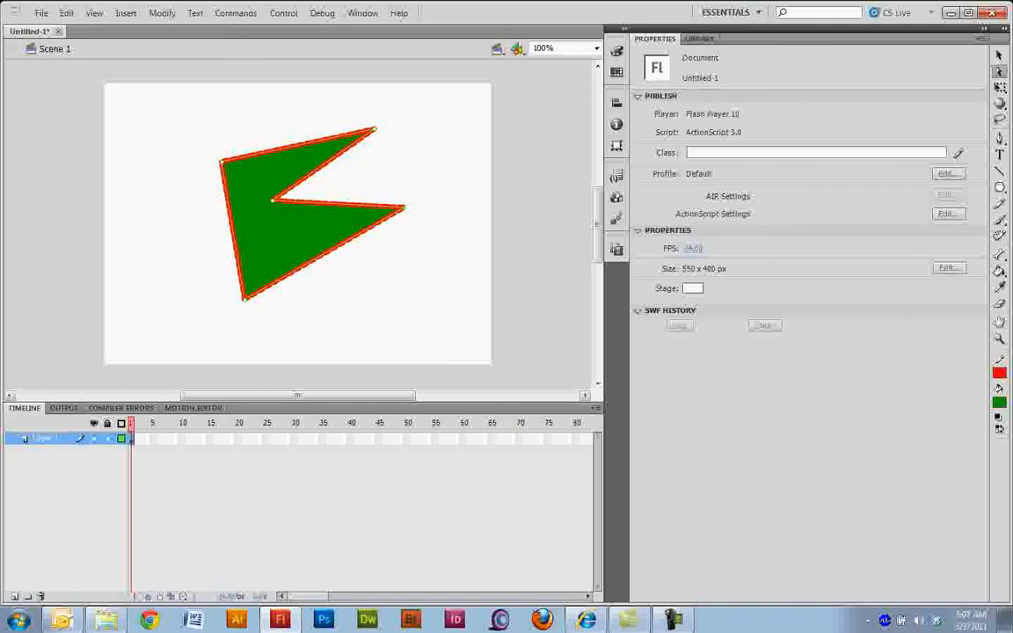